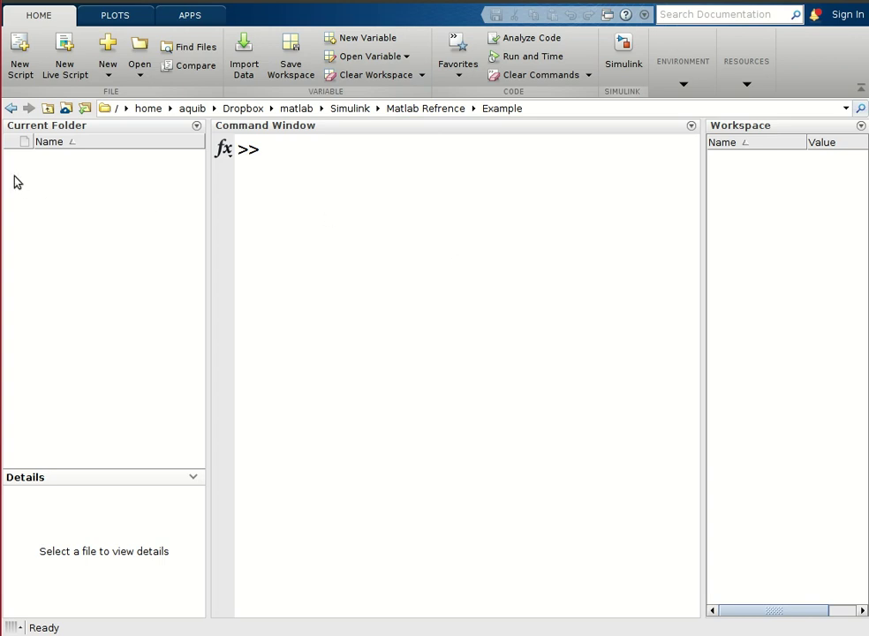
Create a new Simulink model file in the current Example folder and try to name it Parent.
right_click(55, 179)
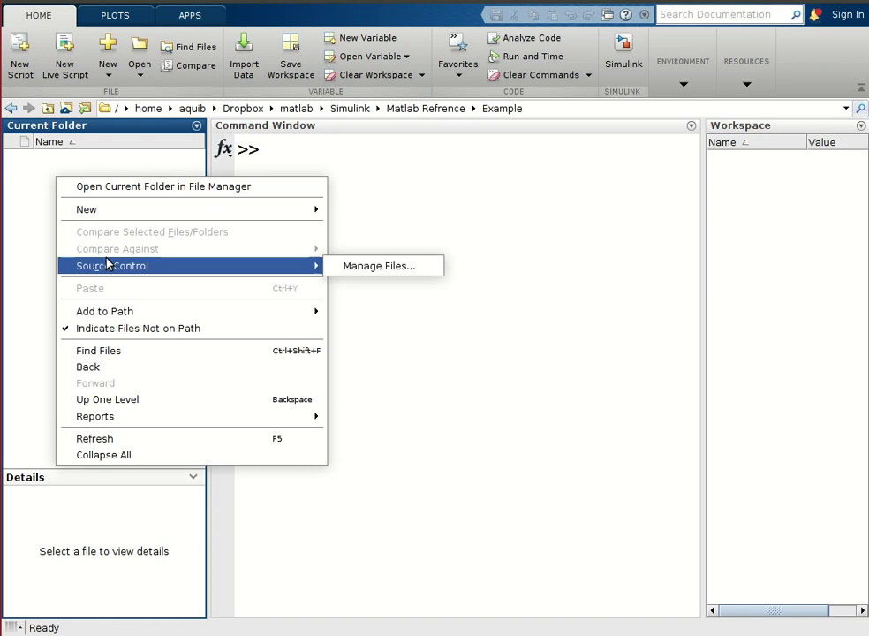
mouse_move(139, 214)
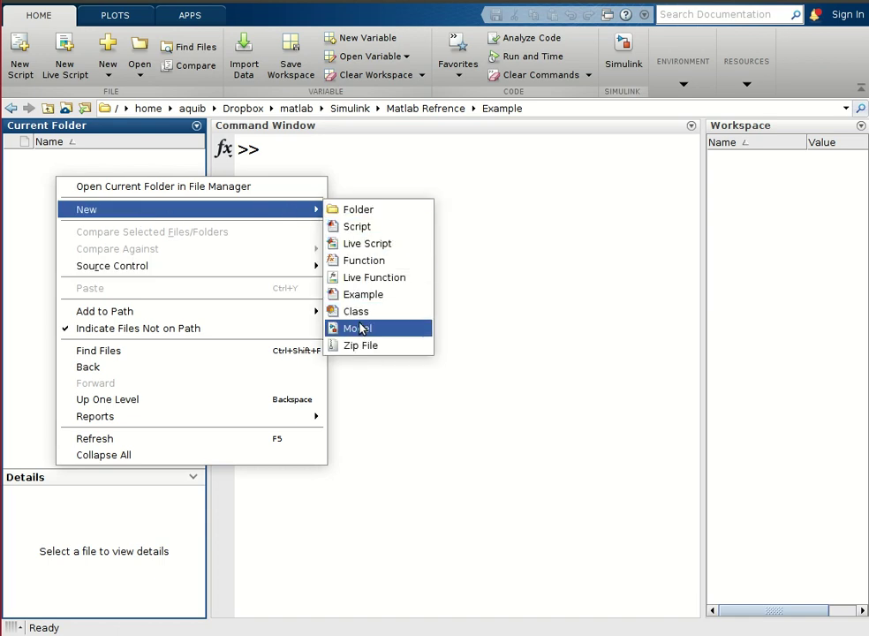
click(359, 328)
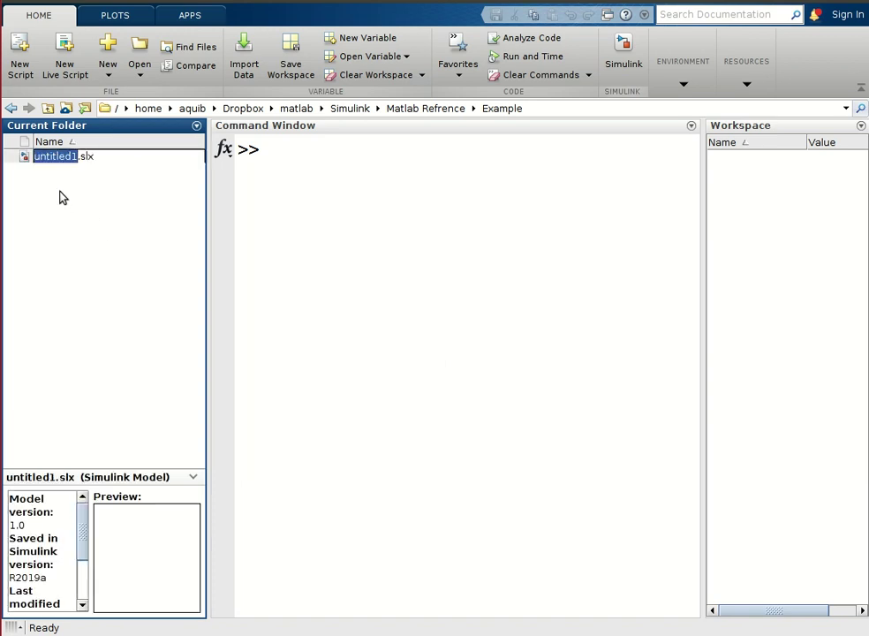
text(Paren)
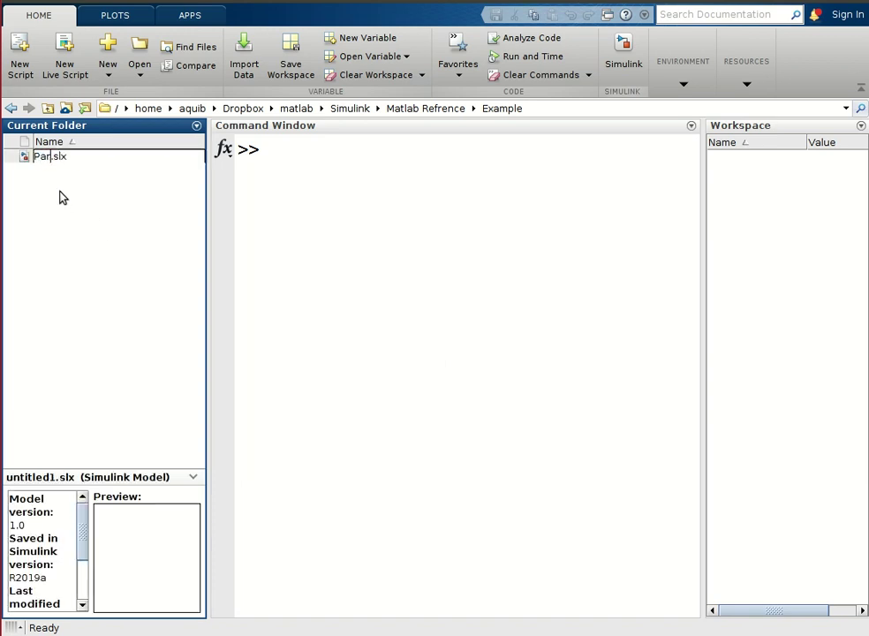
text(t)
double_click(91, 160)
key(Return)
double_click(58, 157)
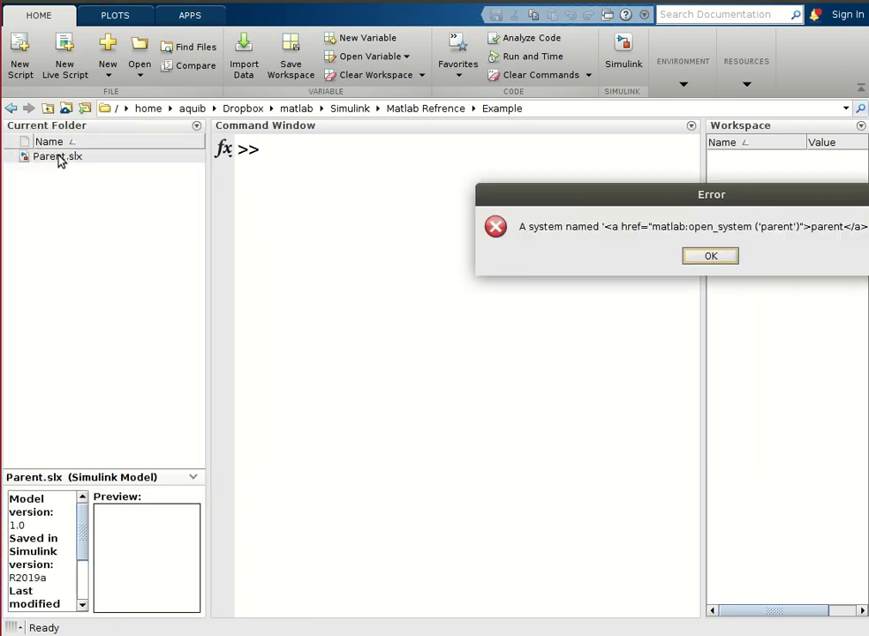
click(713, 263)
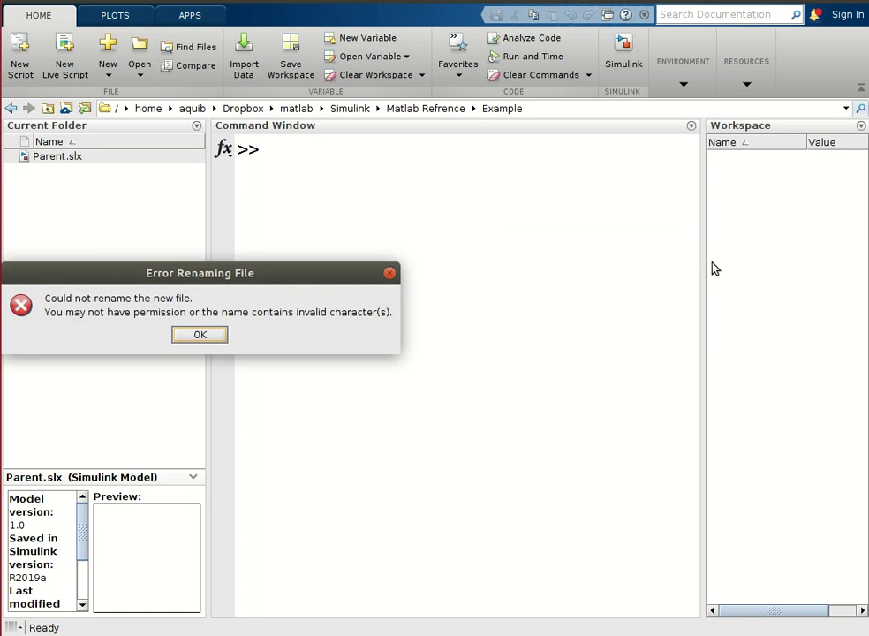
click(194, 335)
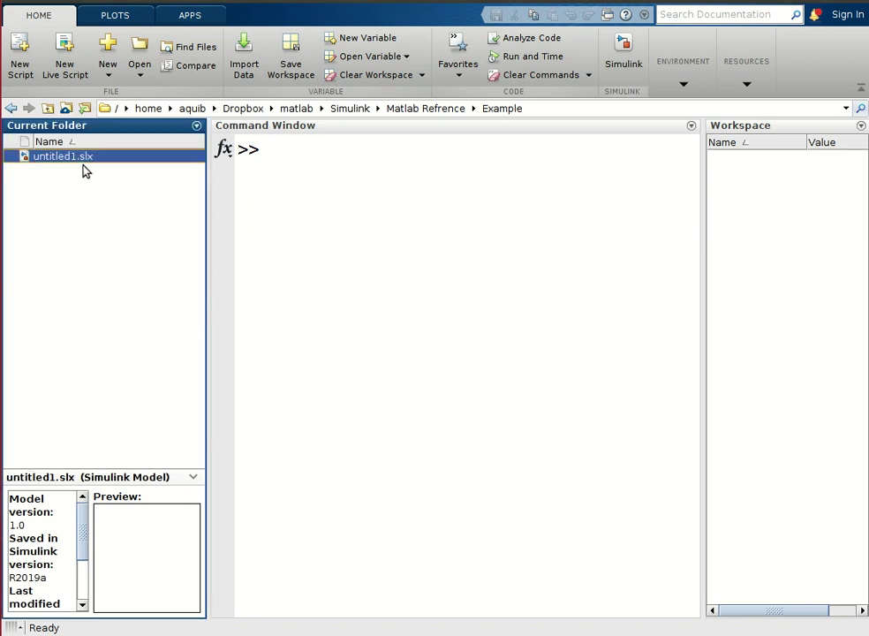
Rename the untitled1.slx model as Parent1 and open it.
key(F2)
text(Pare)
text(nt1)
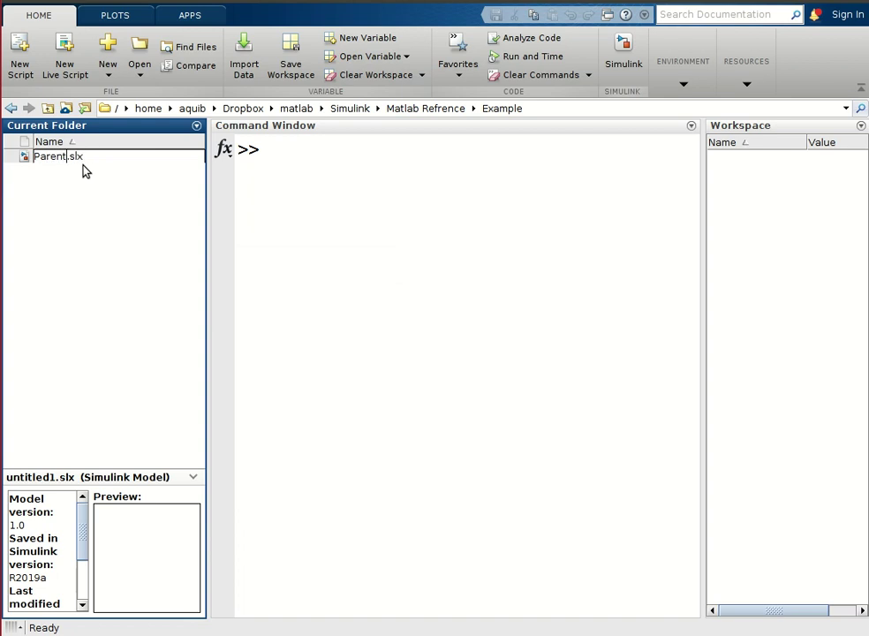
key(Return)
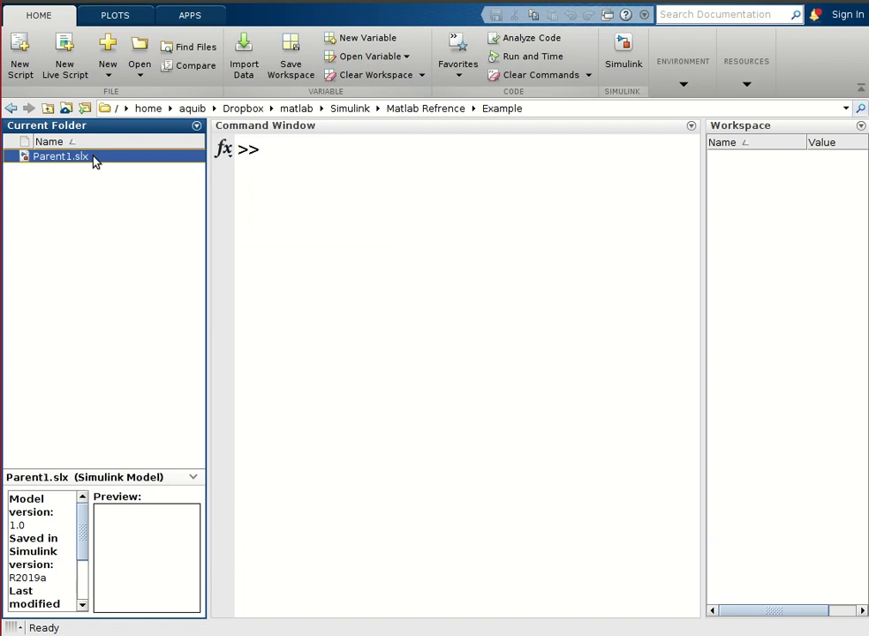
double_click(95, 161)
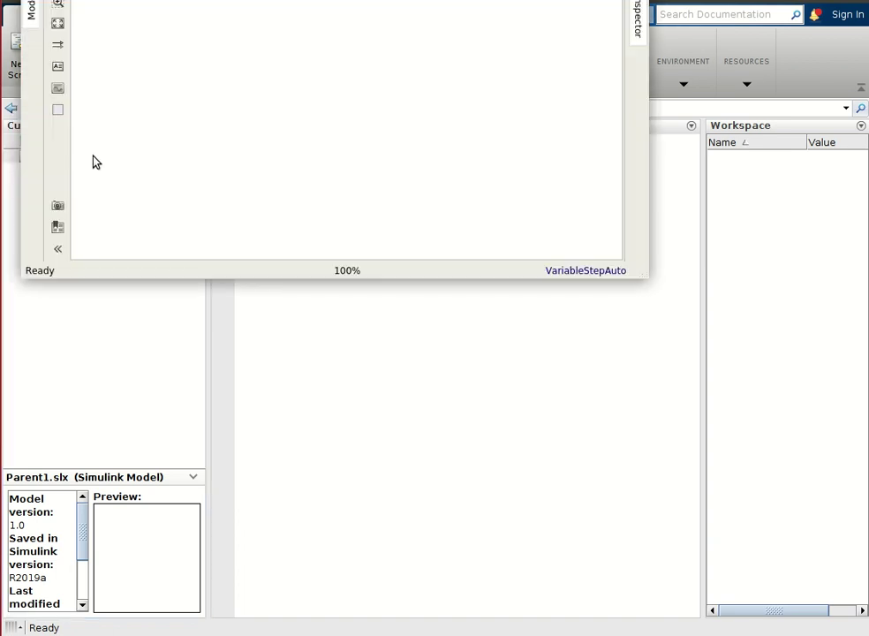
drag(430, 4, 491, 79)
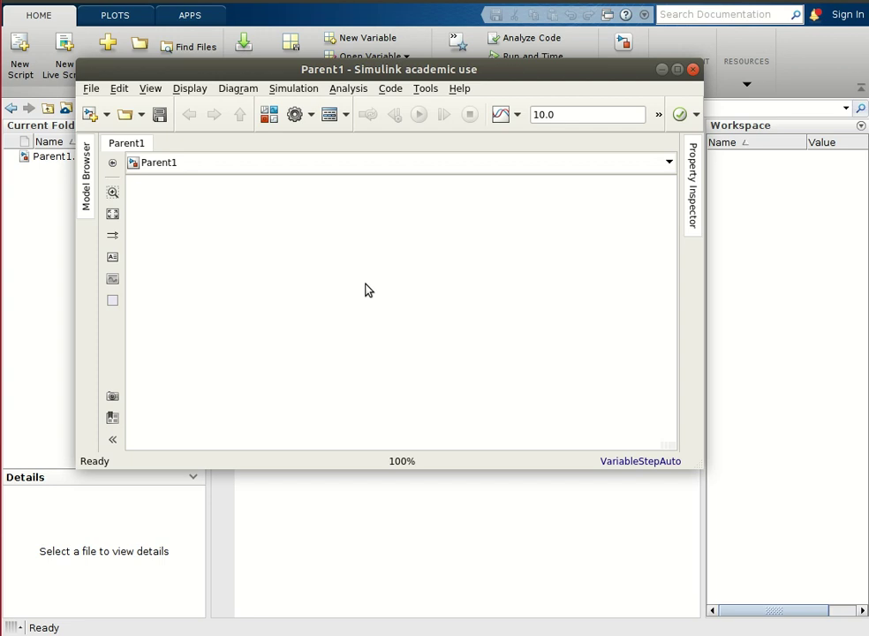
Create a second Simulink model file named Referencea in the current folder.
click(35, 246)
right_click(39, 198)
mouse_move(89, 237)
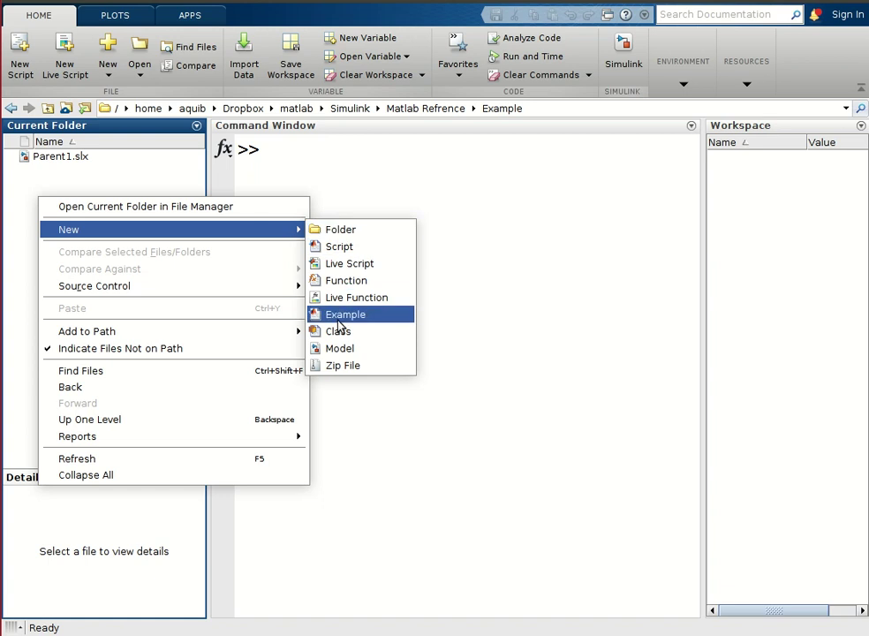
click(340, 349)
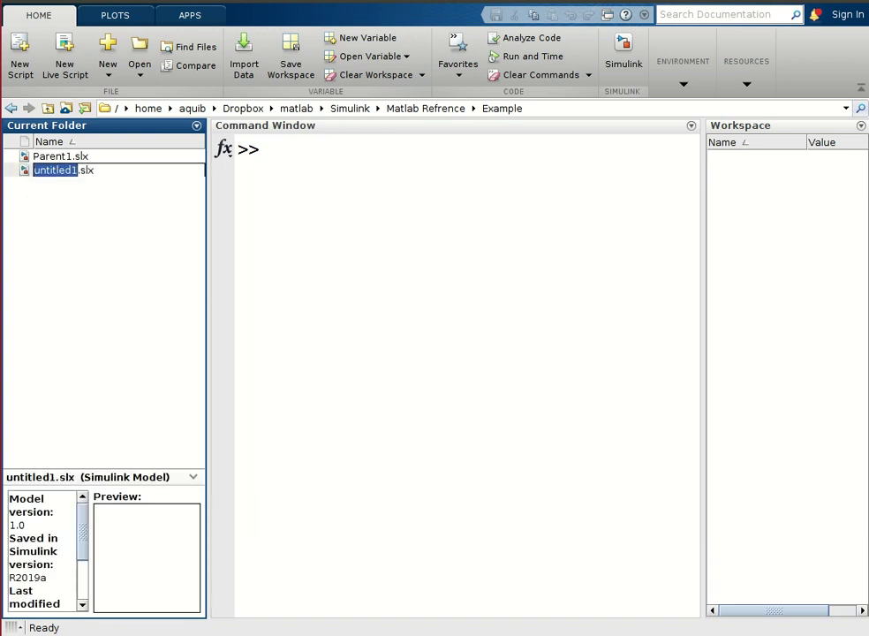
text(Refere)
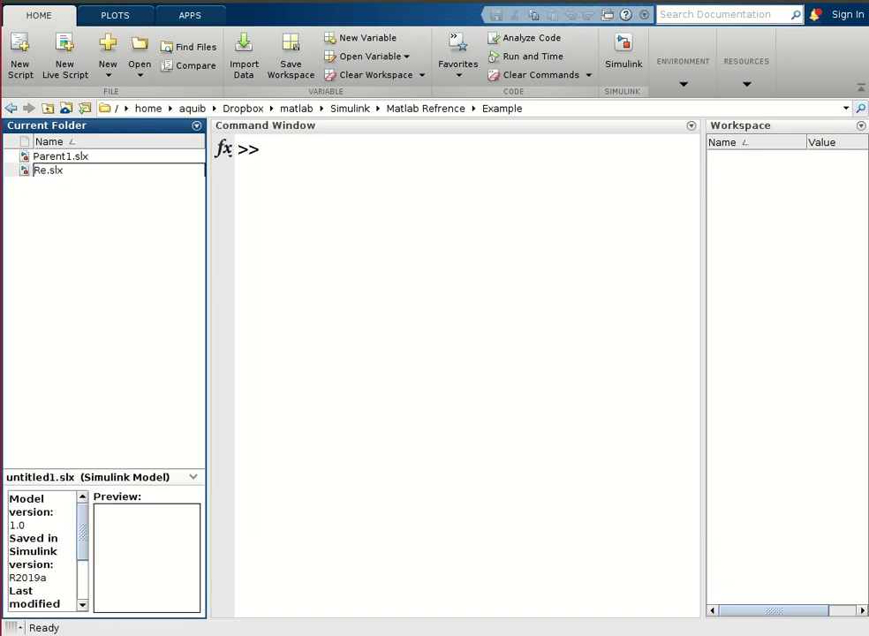
text(ncea)
key(Escape)
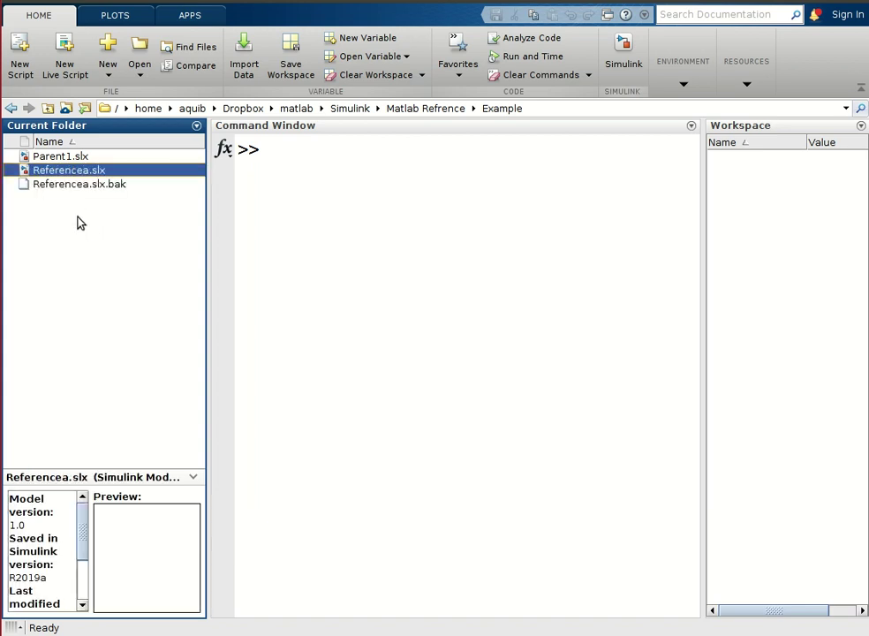
Create a third Simulink model file named Referenceb in the current folder.
right_click(78, 223)
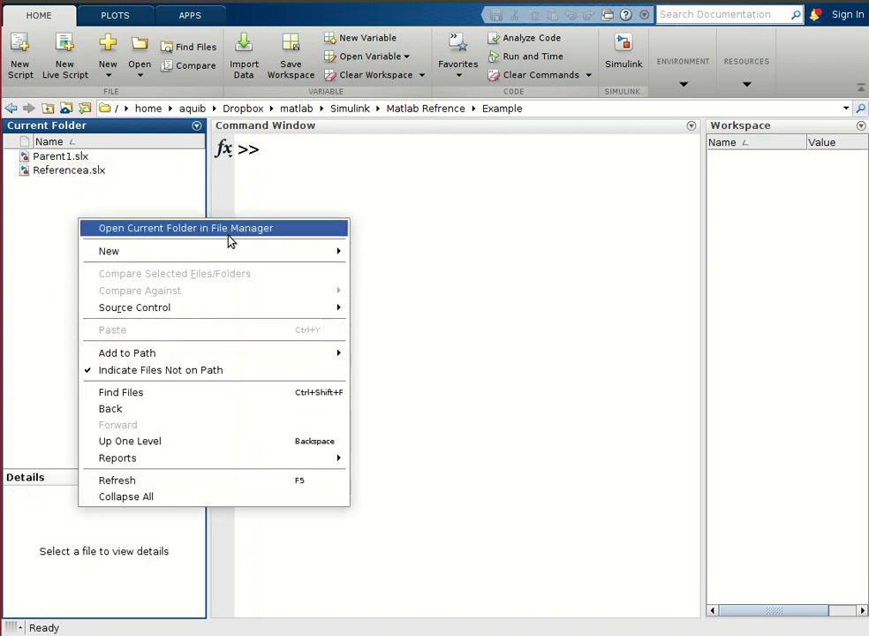
mouse_move(217, 253)
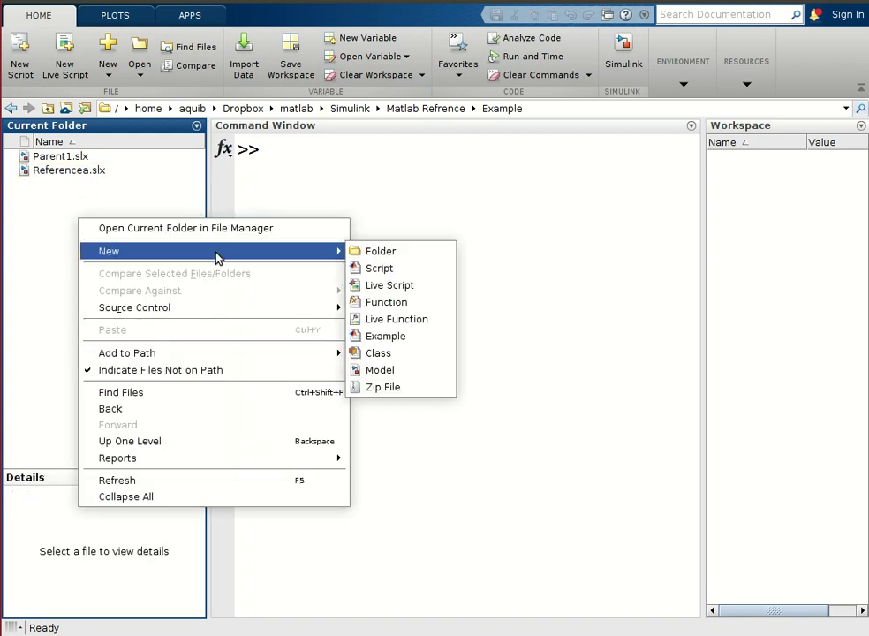
click(389, 370)
text(Ref)
key(BackSpace)
key(BackSpace)
text(eference)
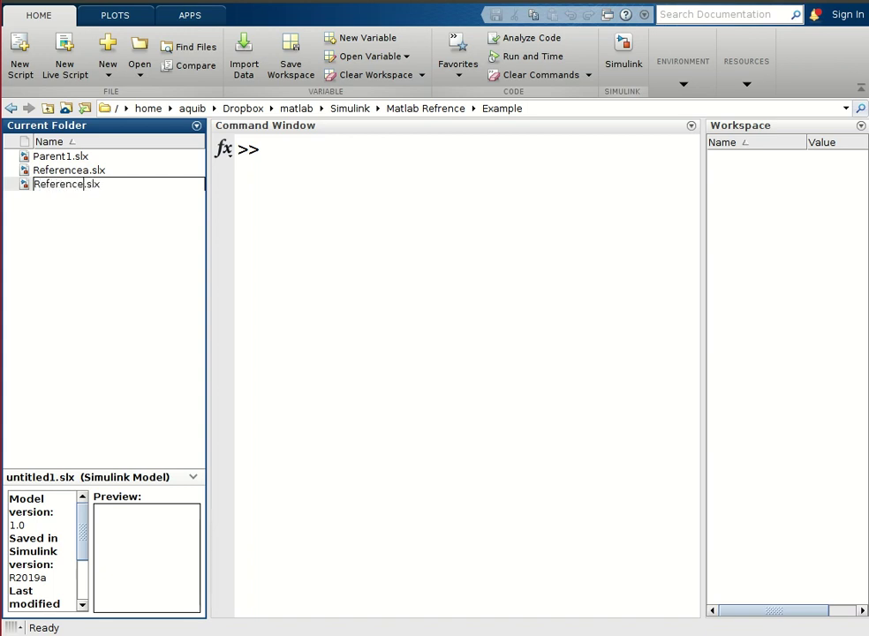
text(b)
key(Return)
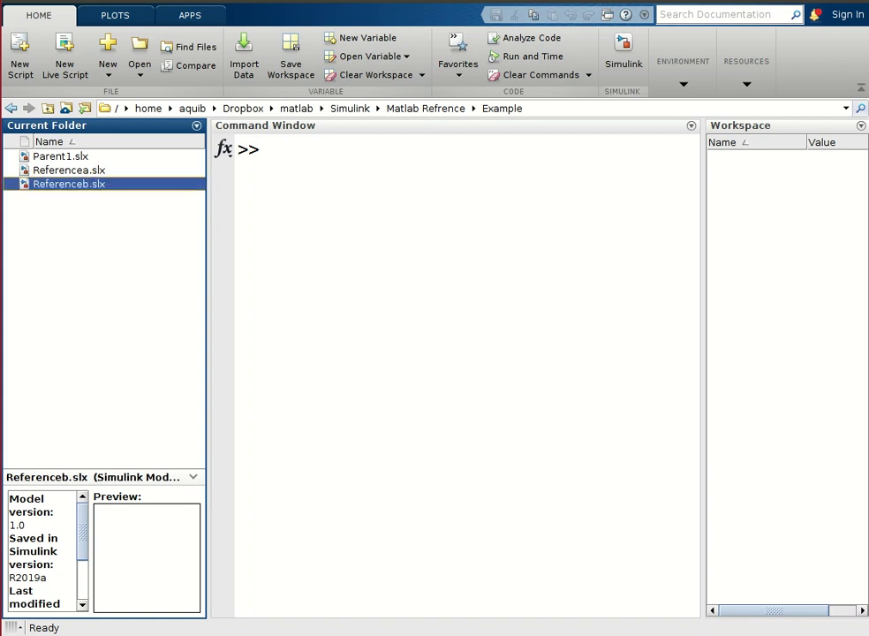
Open the Referencea model and add a Pulse Generator block from Simulink/Sources to its canvas.
double_click(69, 172)
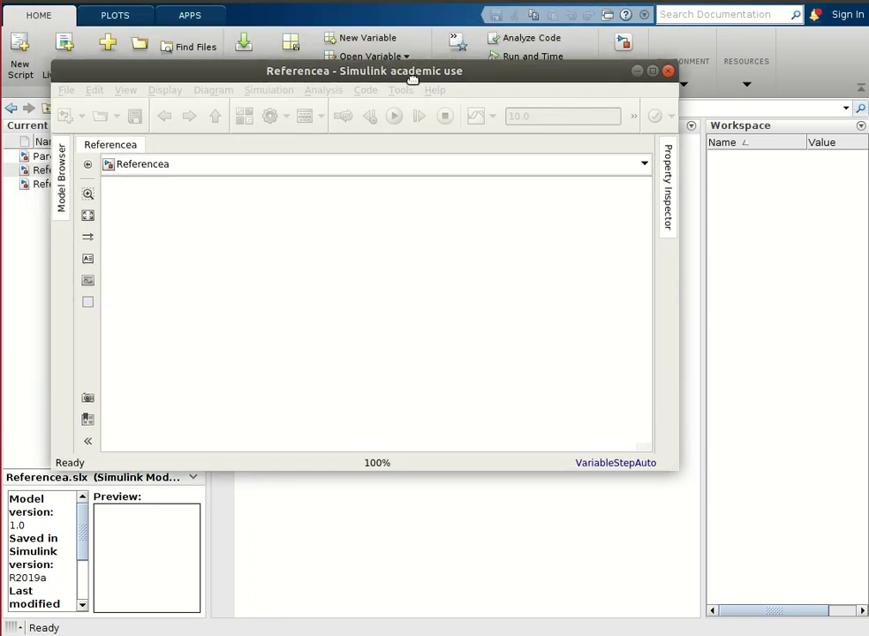
drag(371, 77, 434, 112)
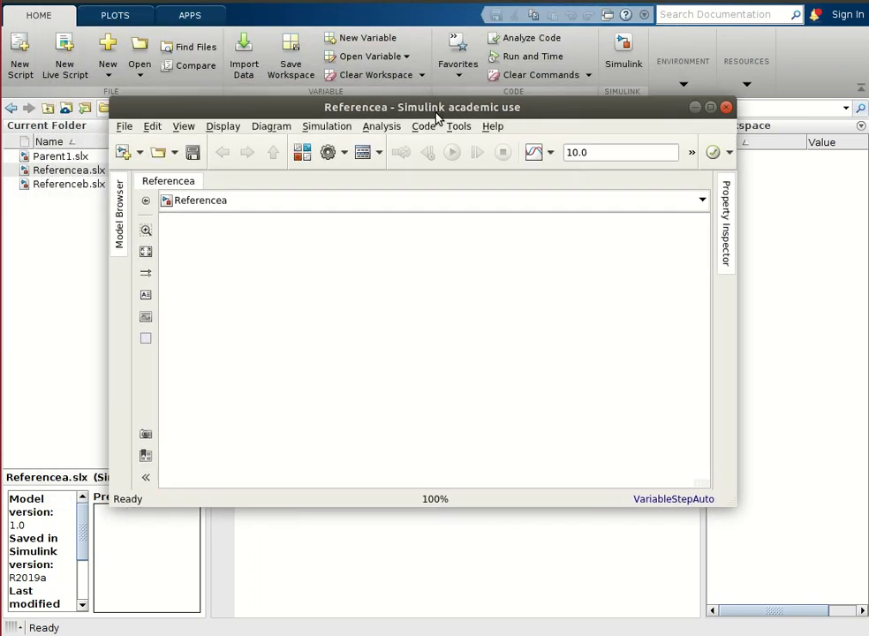
double_click(248, 293)
text(pulse)
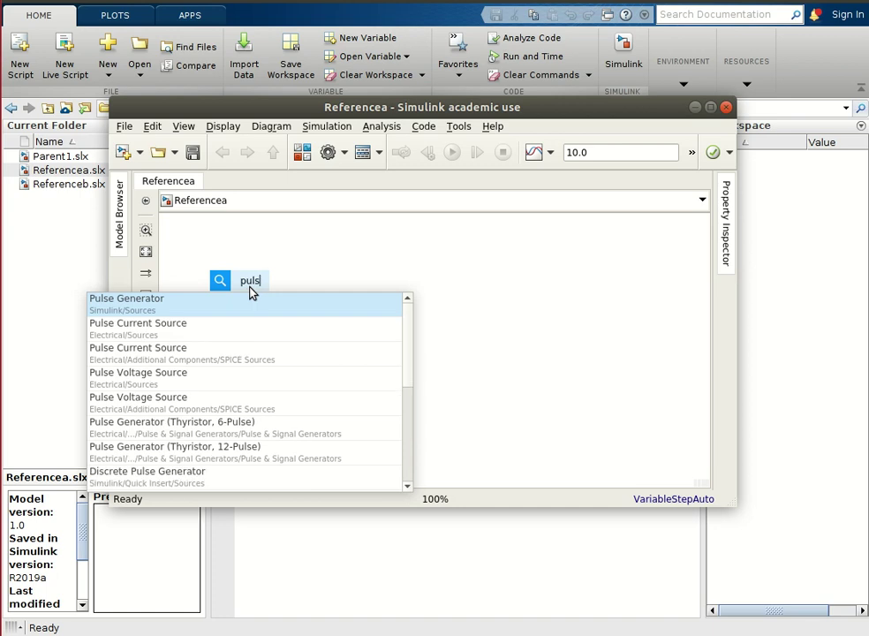
click(219, 305)
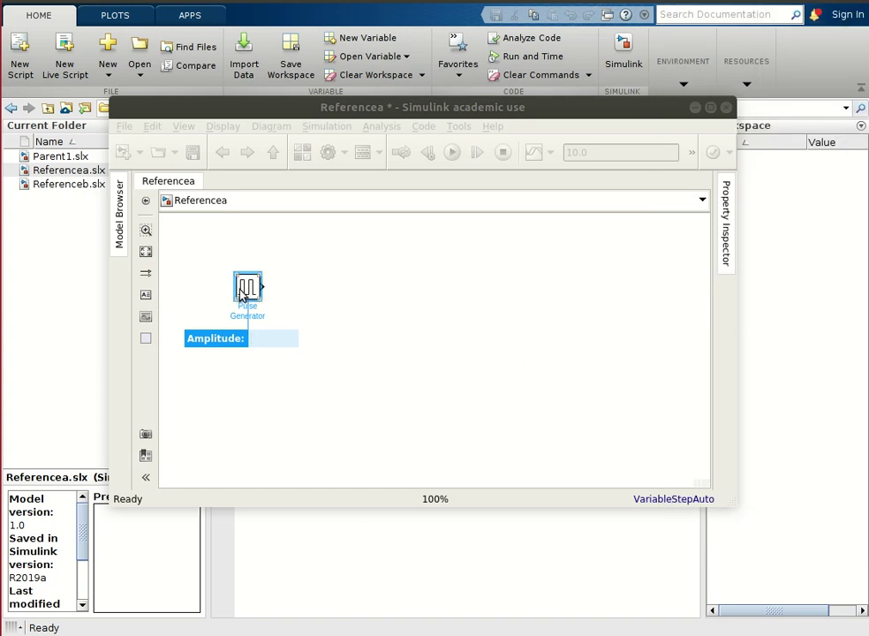
Set the Pulse Generator's pulse type to Sample based, with a period of 2 samples and a pulse width of 1 sample.
double_click(245, 297)
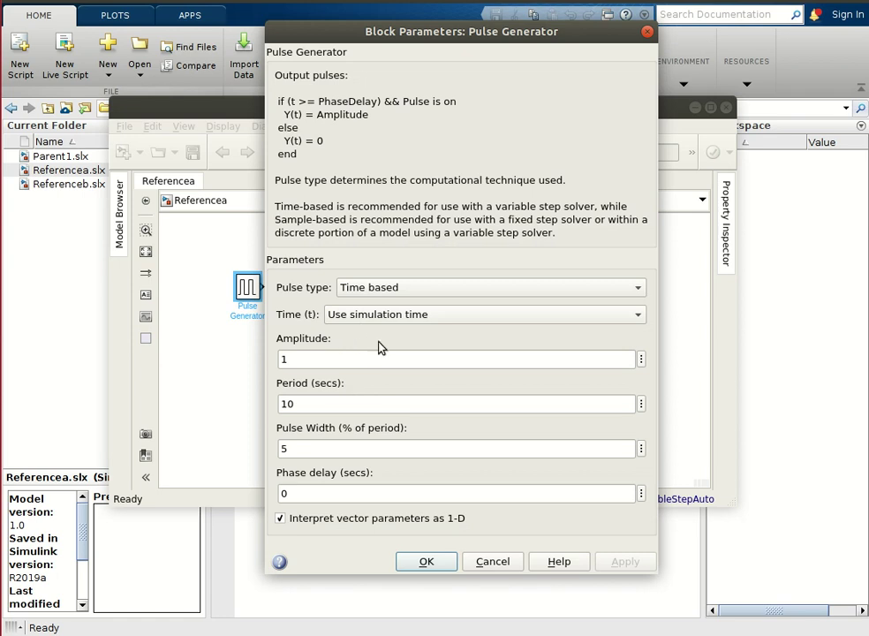
click(457, 299)
click(425, 310)
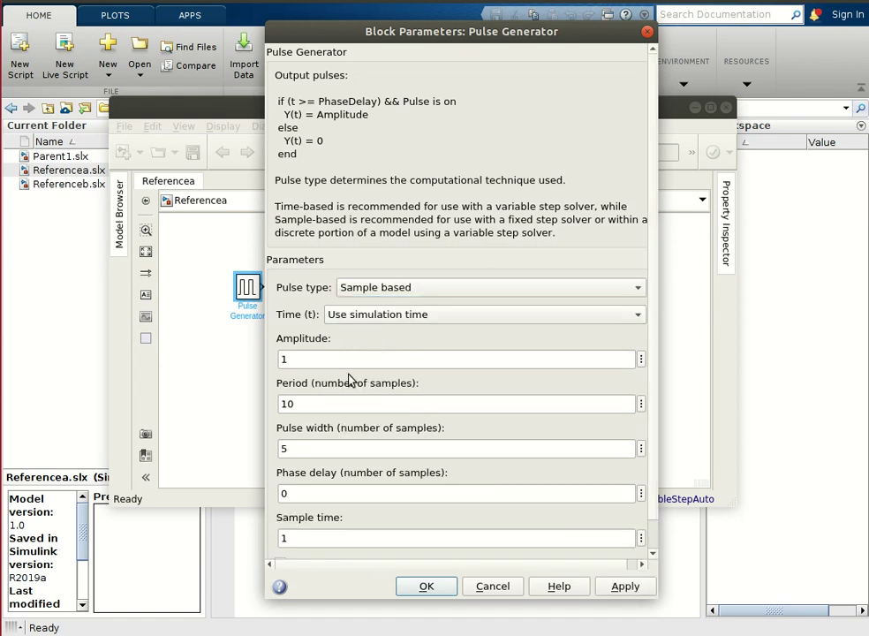
double_click(329, 402)
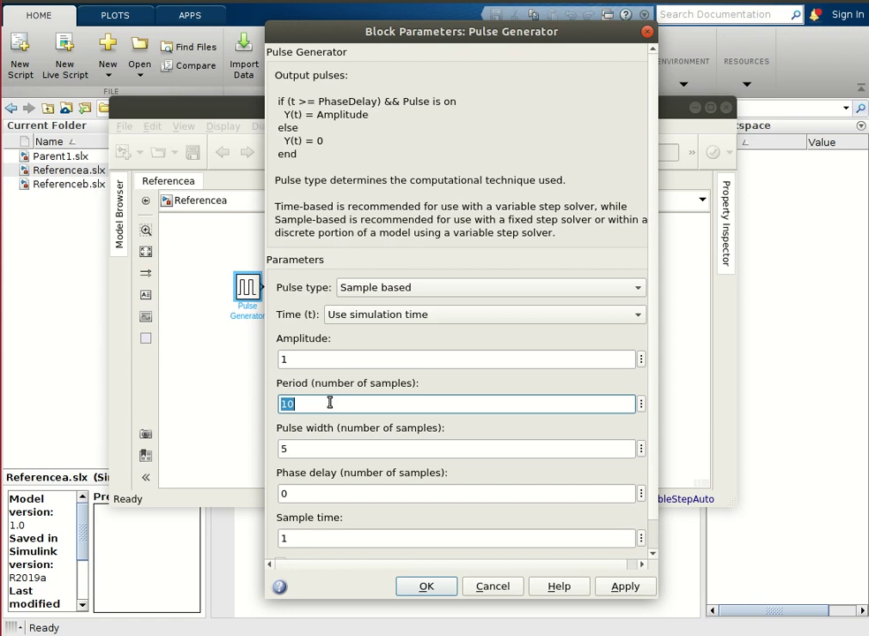
text(2)
double_click(343, 446)
text(1)
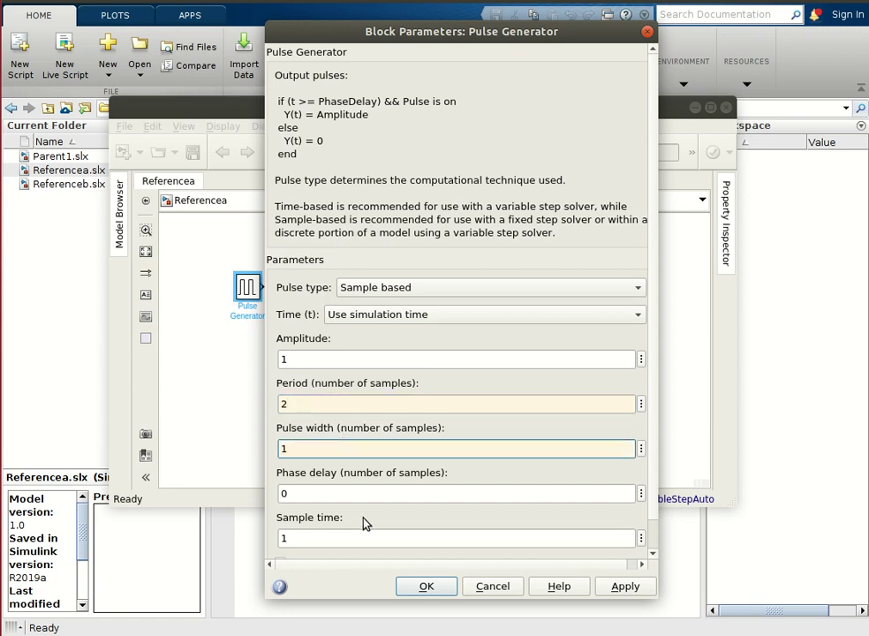
Set the Pulse Generator's sample time to -1 and apply the block parameters.
double_click(316, 536)
text(-1)
key(Left)
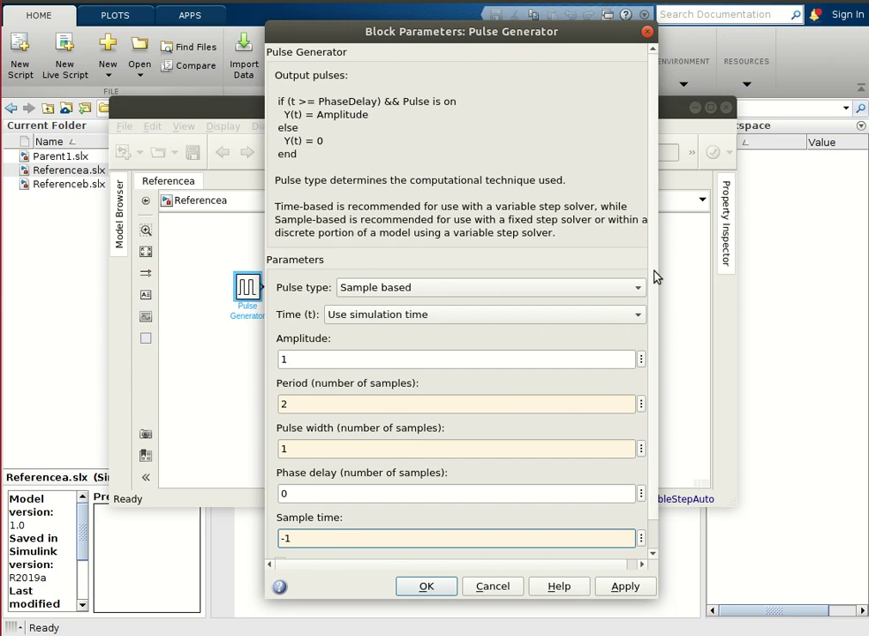
scroll(656, 277, down, 1)
click(610, 587)
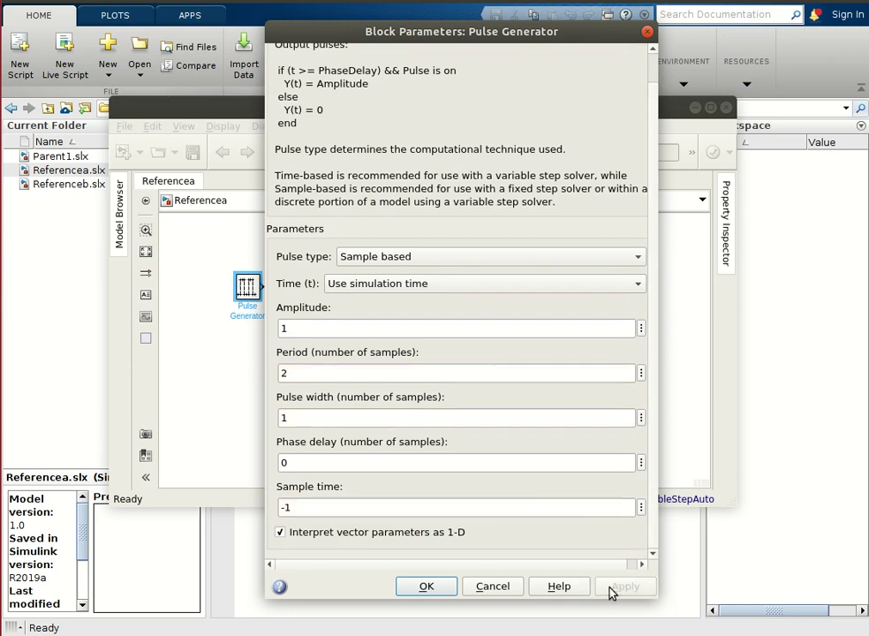
click(437, 587)
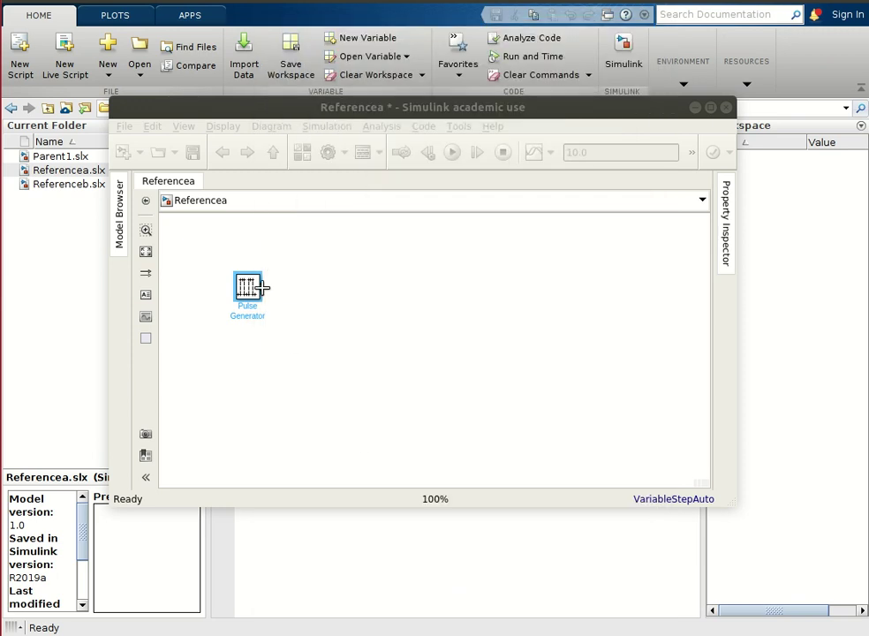
Add a Scope block from Simulink/Sinks beside the Pulse Generator and connect the generator's output to it.
double_click(417, 293)
text(s)
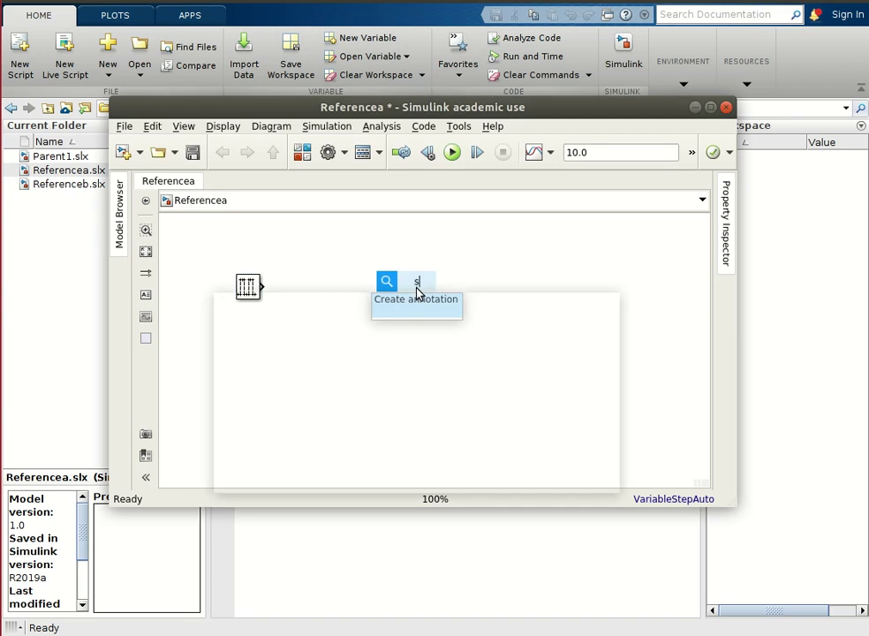
text(co)
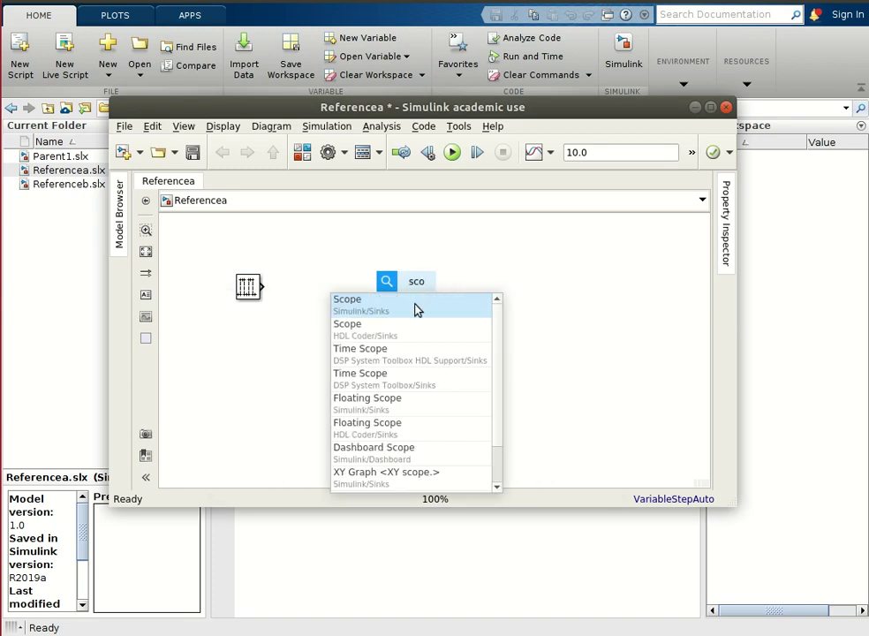
click(417, 306)
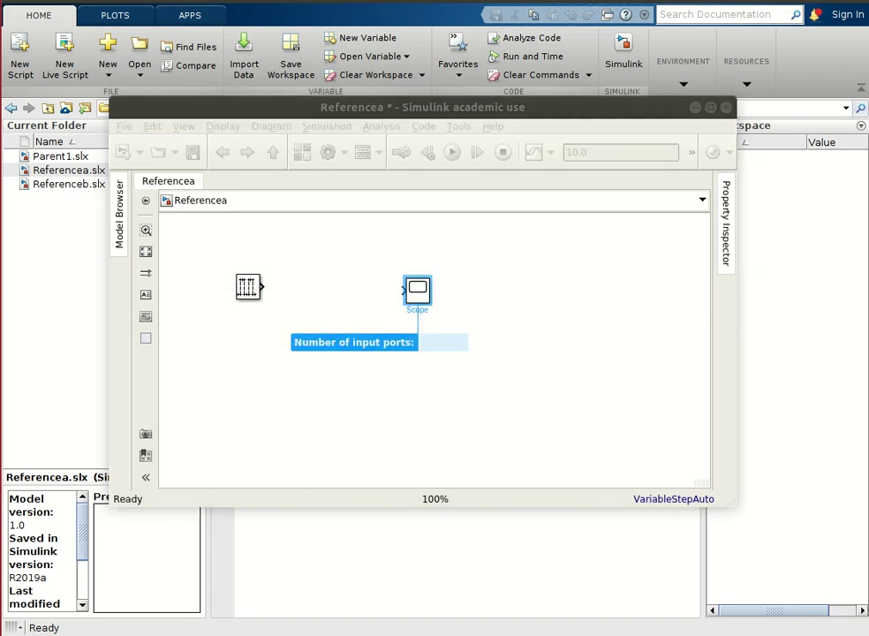
drag(415, 296, 295, 302)
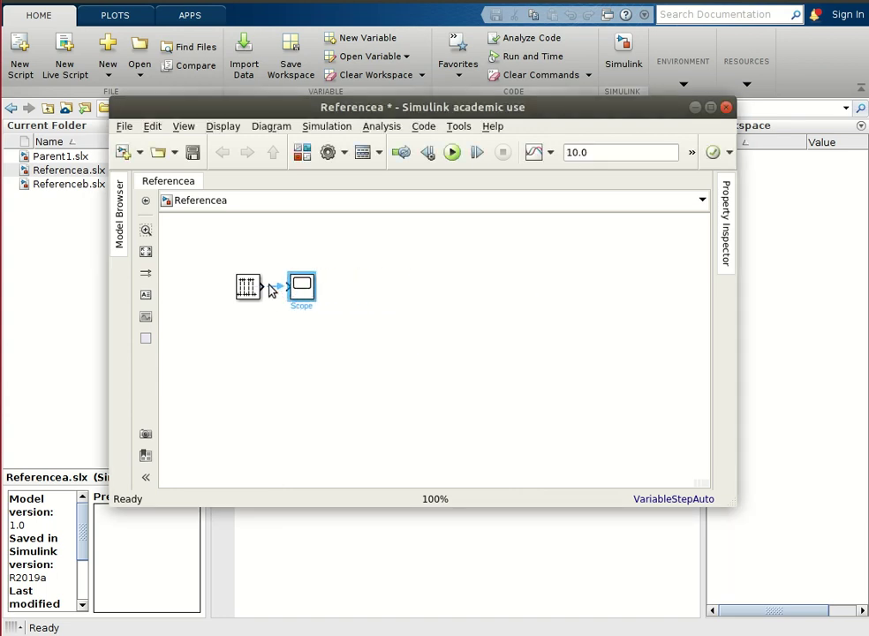
click(315, 343)
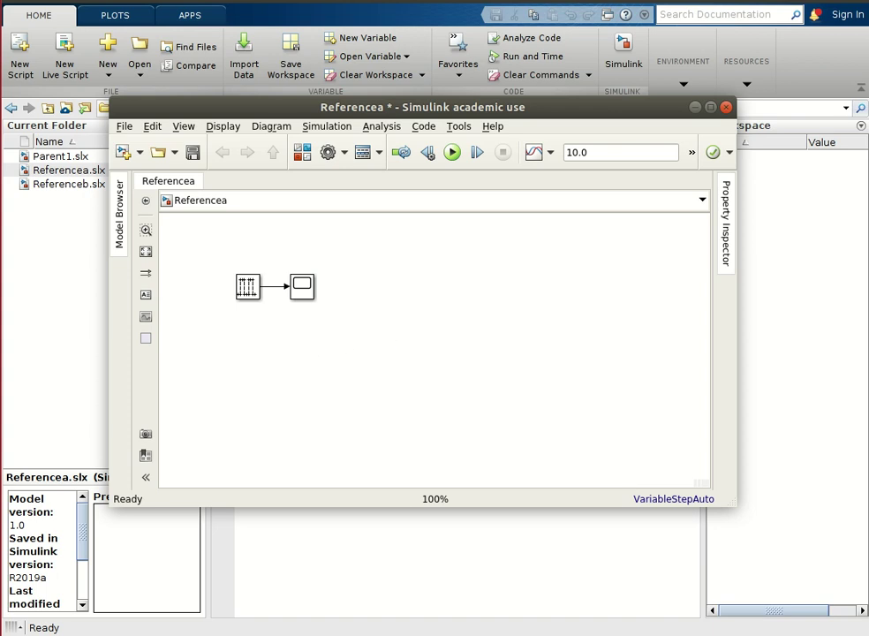
Add an Output port block from Simulink/Quick Insert/Ports & Subsystems below the Scope and branch the Pulse Generator's signal to it.
key(ctrl+t)
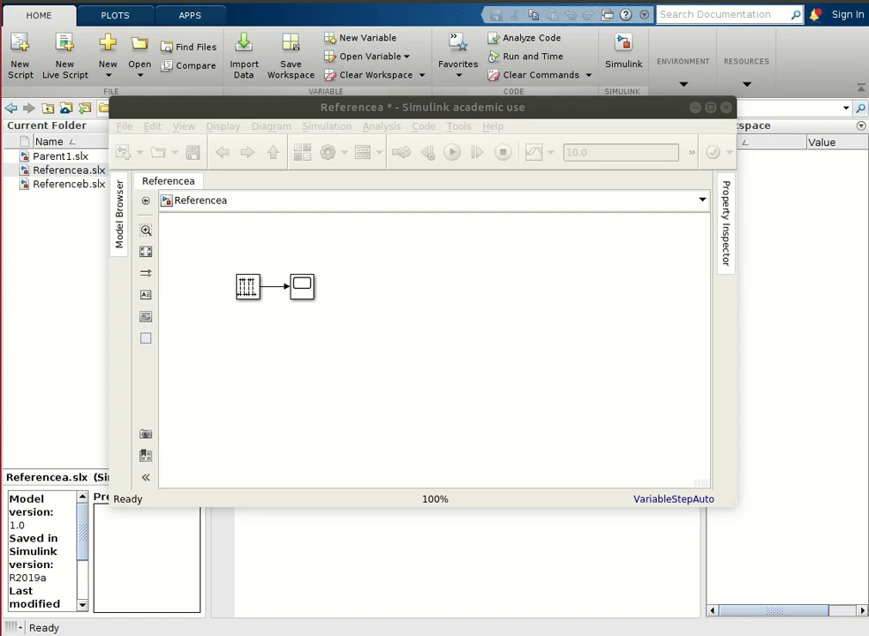
double_click(300, 331)
text(ou)
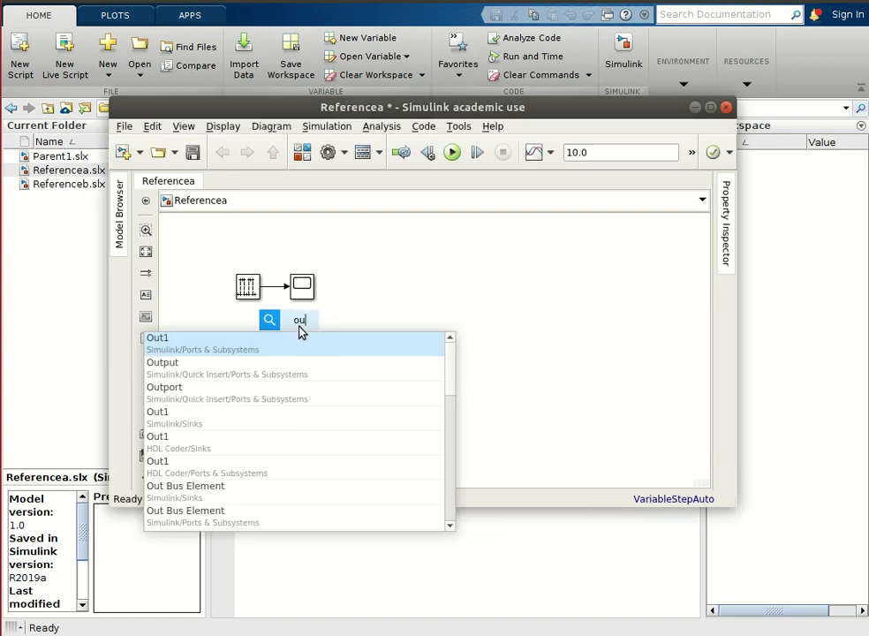
text(tp)
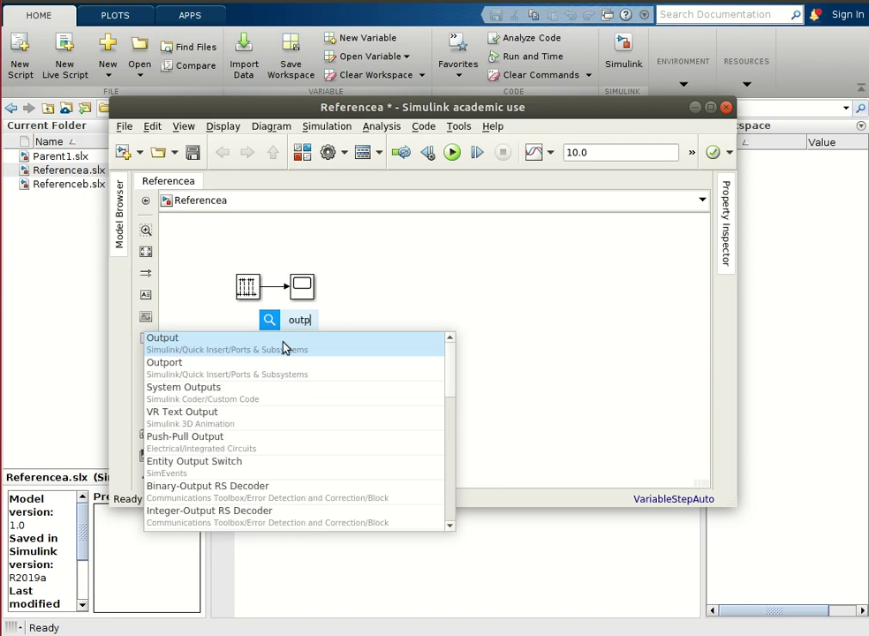
click(294, 340)
drag(286, 326, 271, 291)
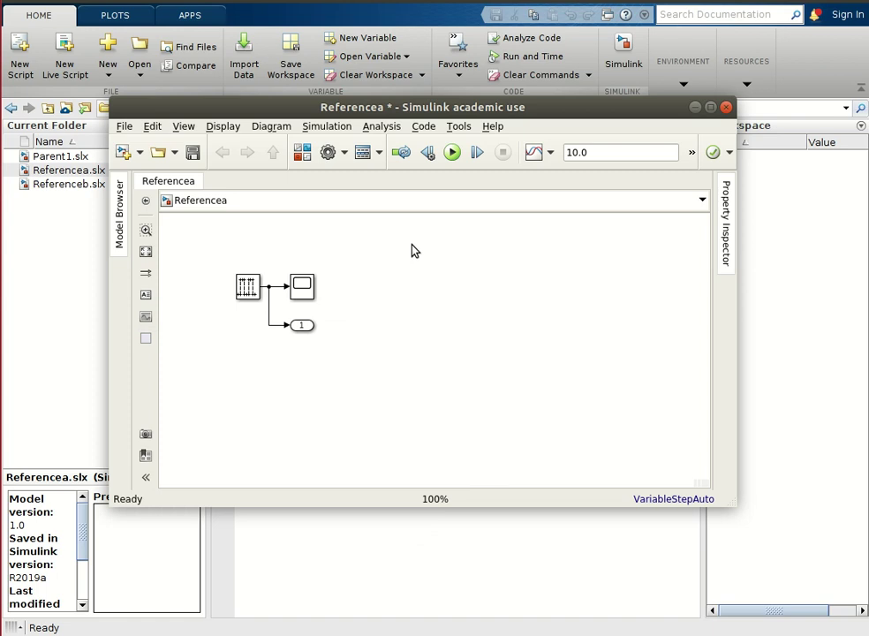
key(ctrl+s)
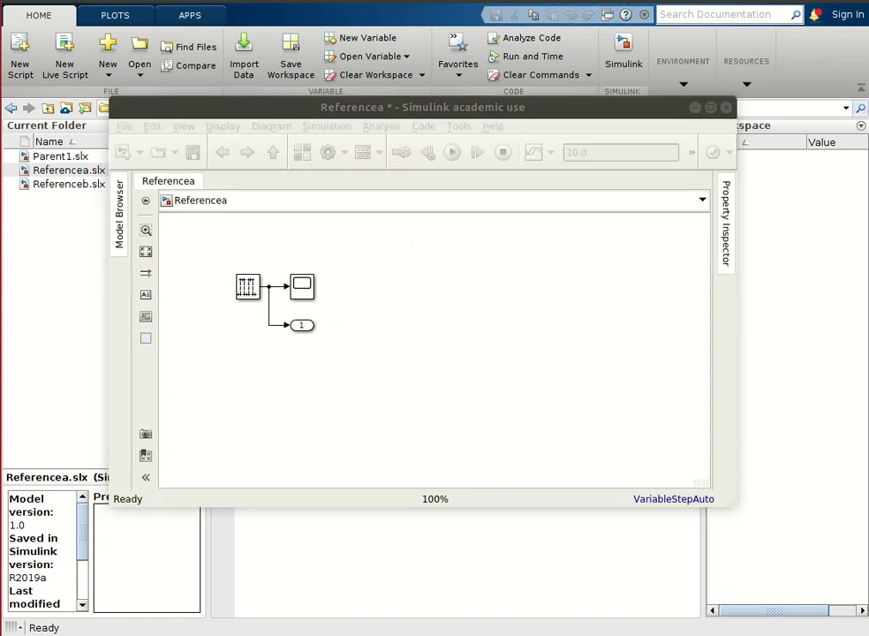
Open Referencea's configuration parameters and set the solver type to Fixed-step with the discrete (no continuous states) solver.
click(329, 156)
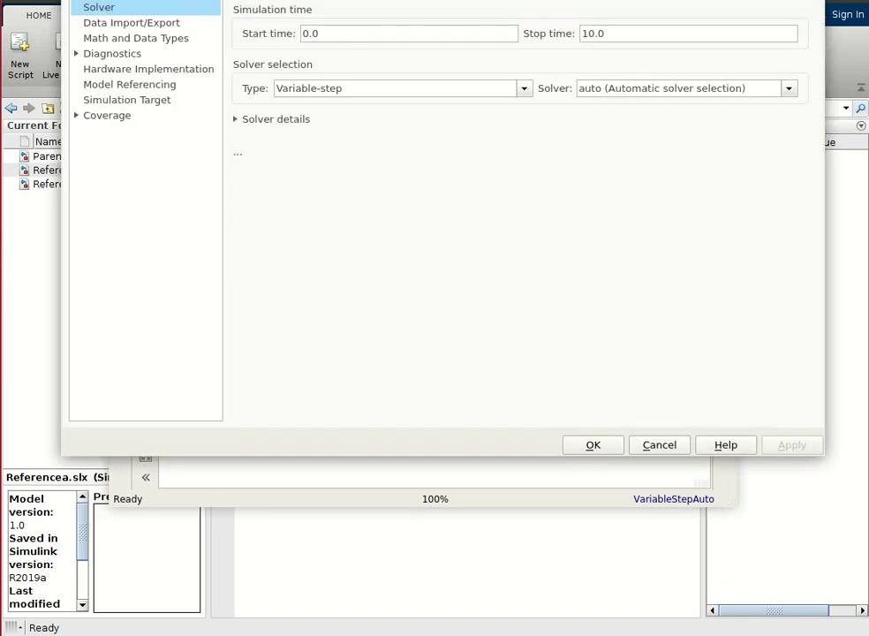
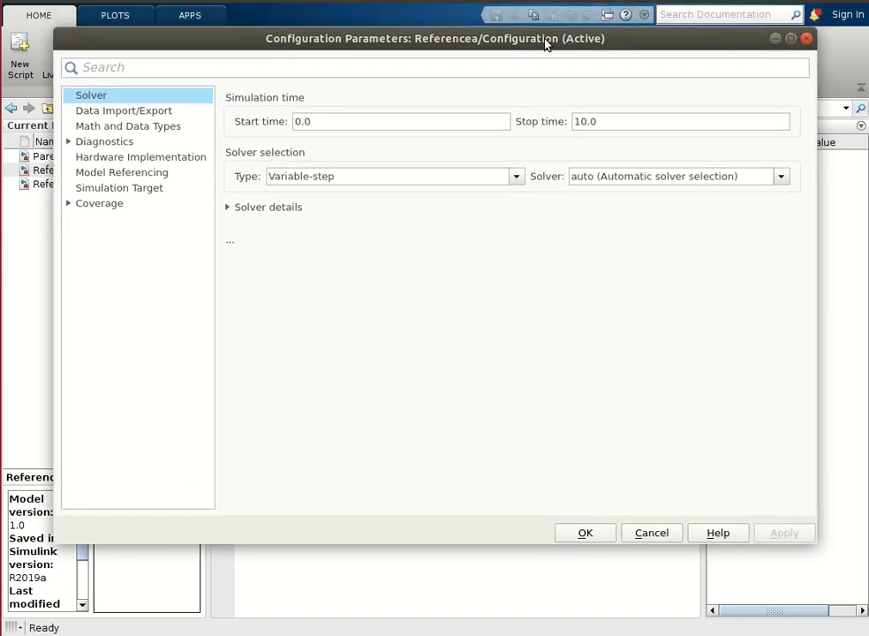
click(450, 180)
click(434, 208)
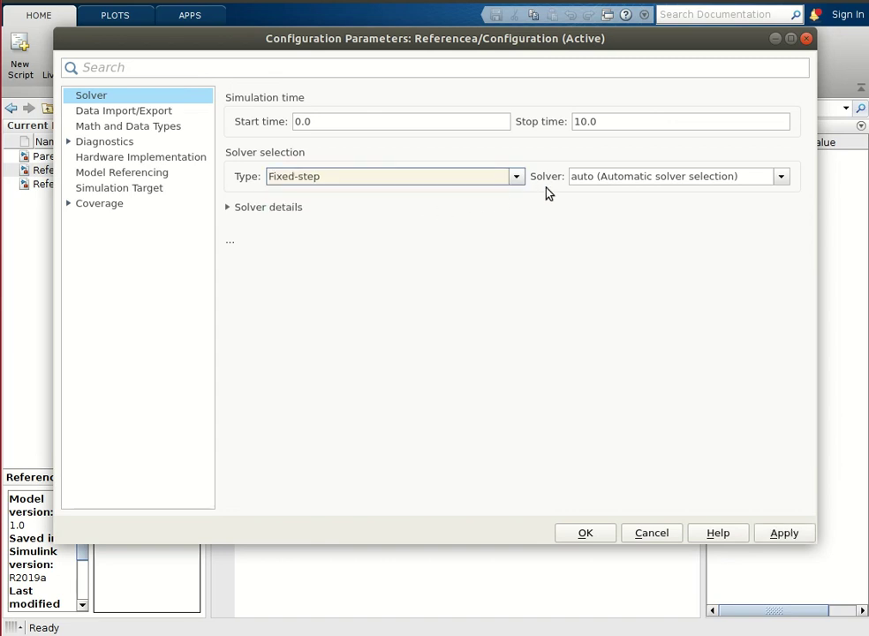
click(599, 176)
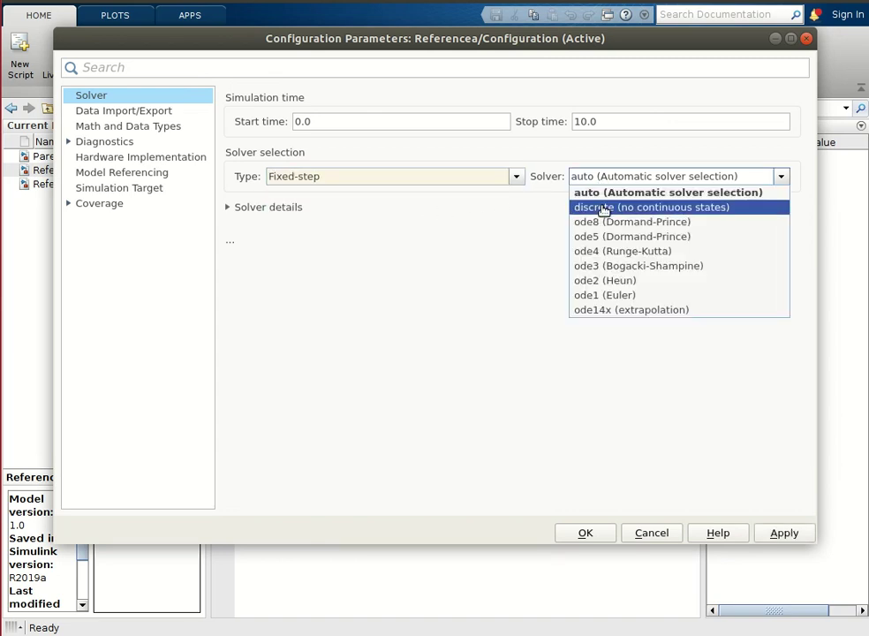
click(603, 208)
Expand the solver details, set Referencea's fixed-step size to 1e-2 and apply the configuration.
click(256, 208)
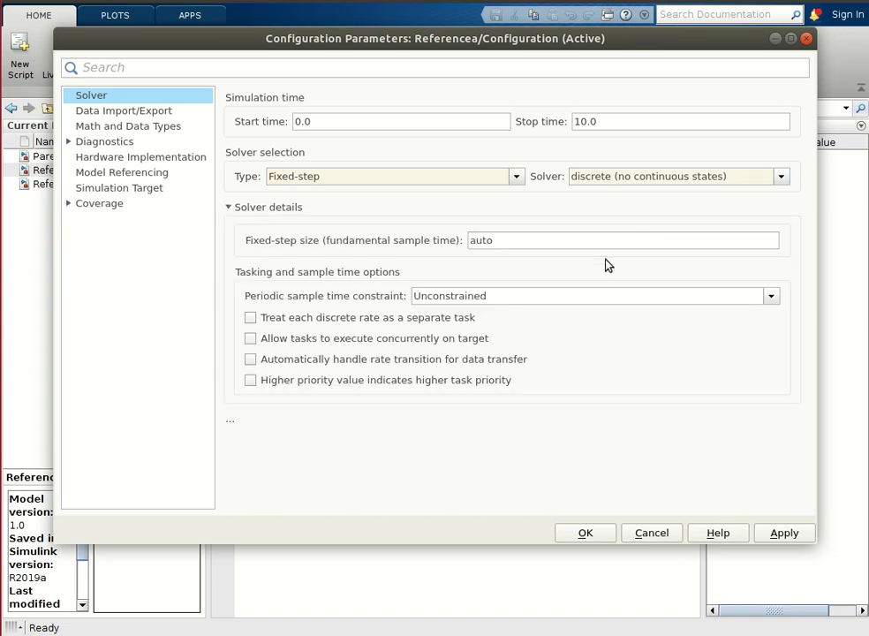
double_click(553, 240)
text(1e-2)
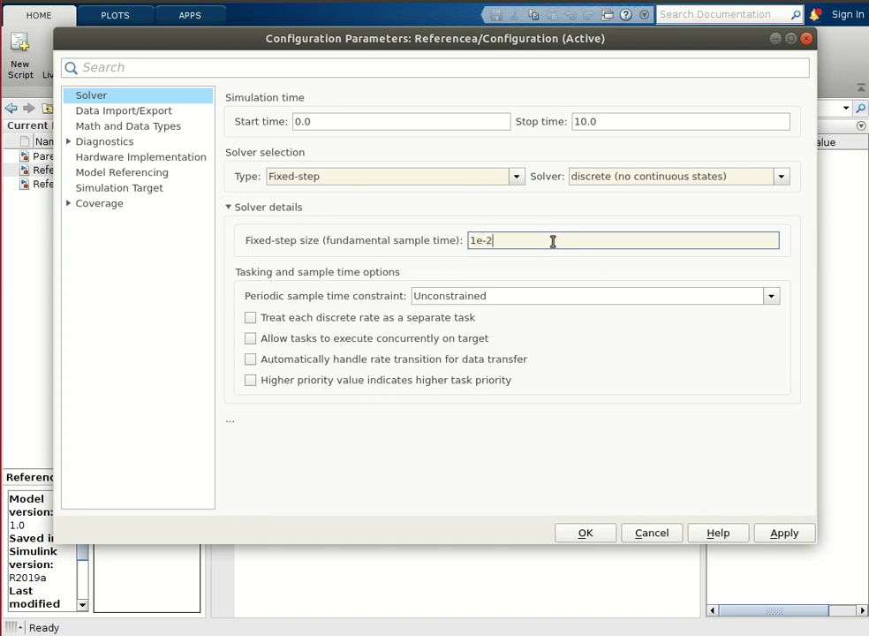
click(786, 535)
click(613, 533)
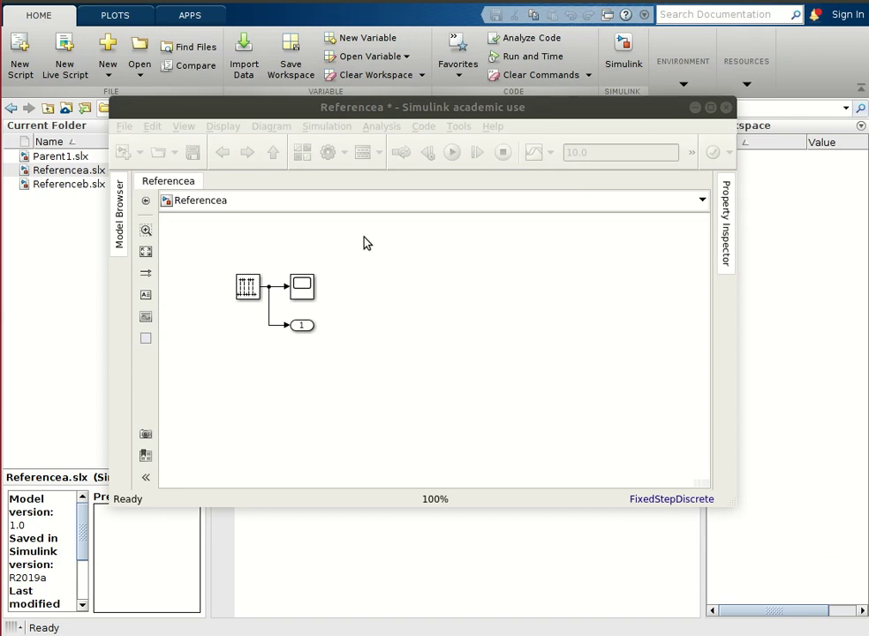
Copy Referencea's Pulse Generator, Scope and Output blocks with their connections, and close the model with its changes saved.
click(246, 294)
click(349, 282)
drag(347, 255, 180, 393)
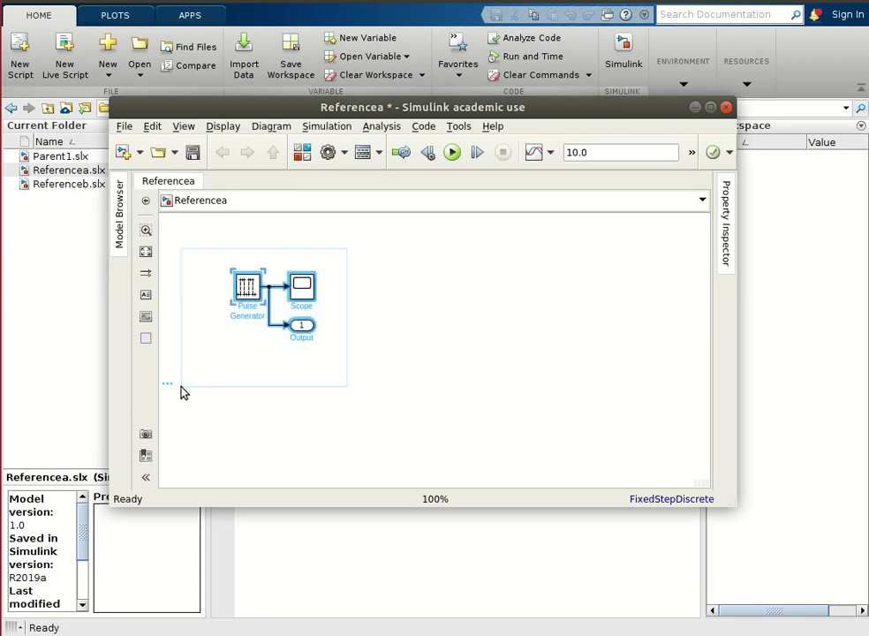
click(727, 107)
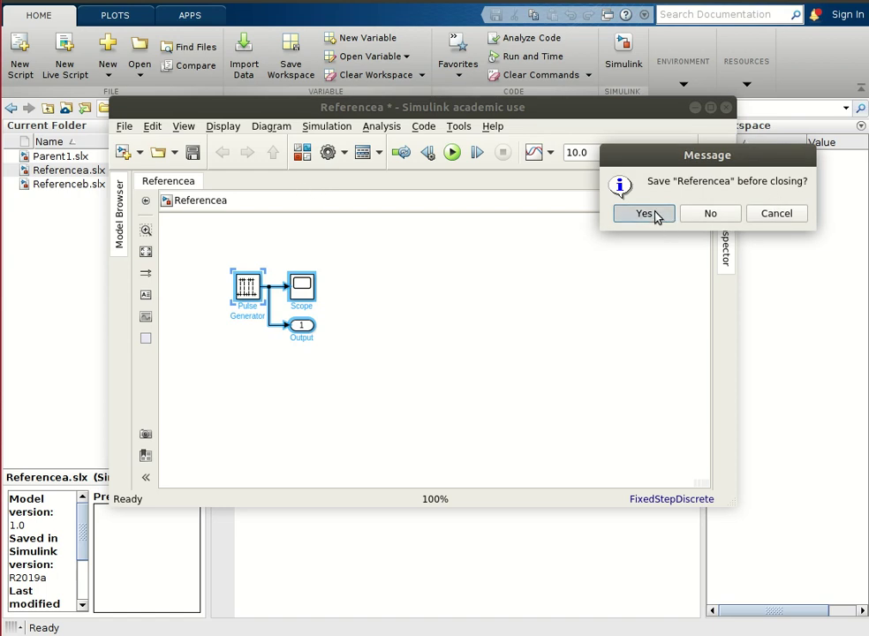
click(655, 216)
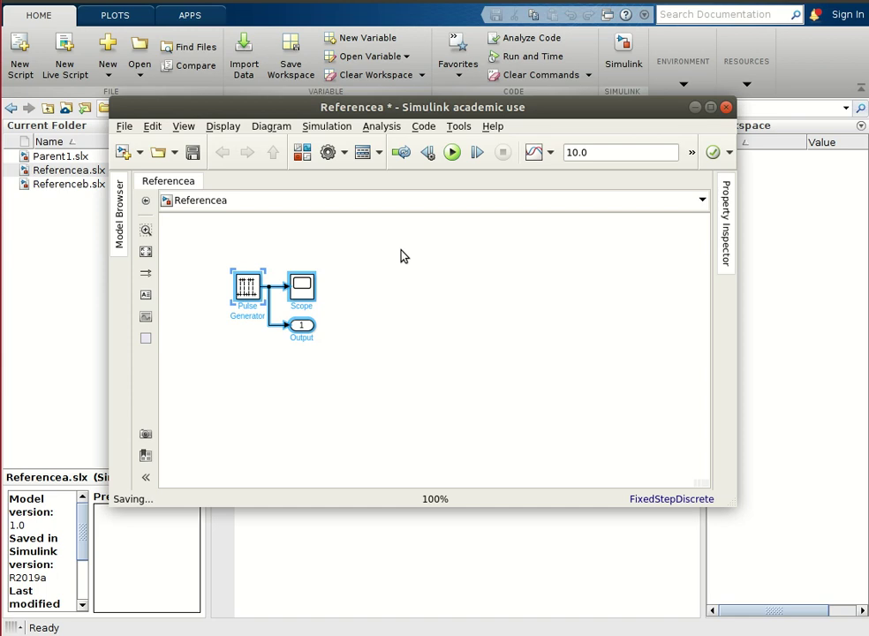
Open the Referenceb model, paste the copied blocks into it and move them to the upper middle of the canvas.
click(106, 203)
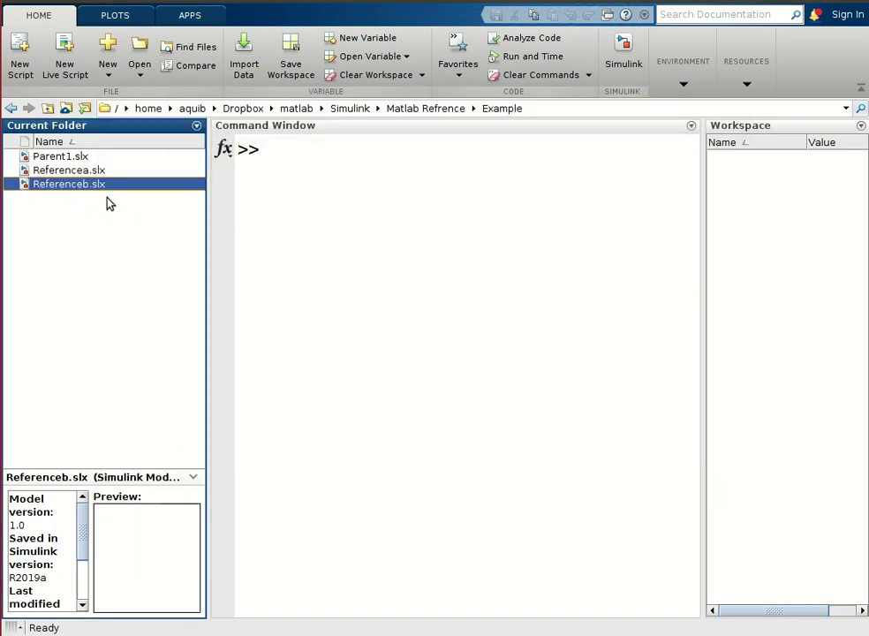
click(89, 191)
double_click(88, 190)
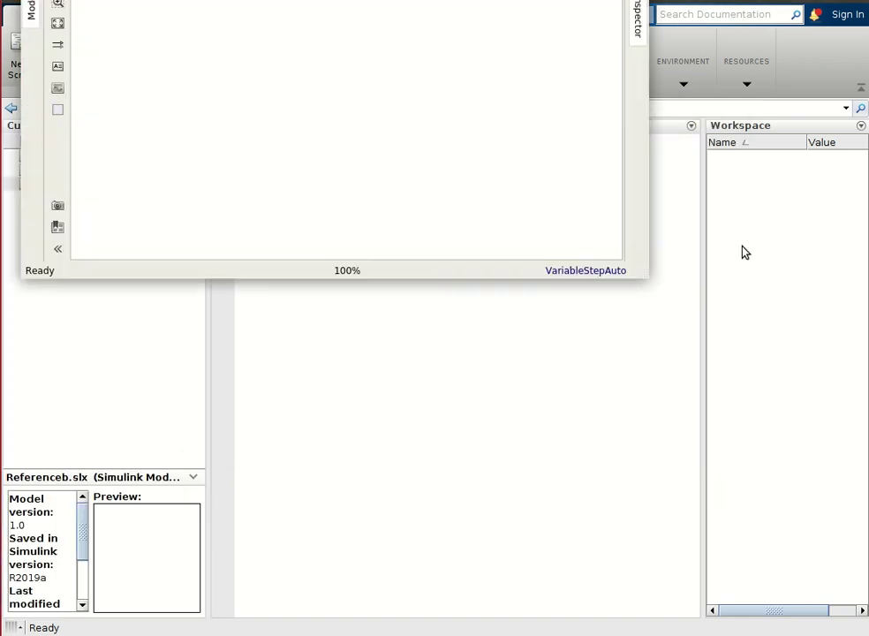
drag(462, 47, 476, 112)
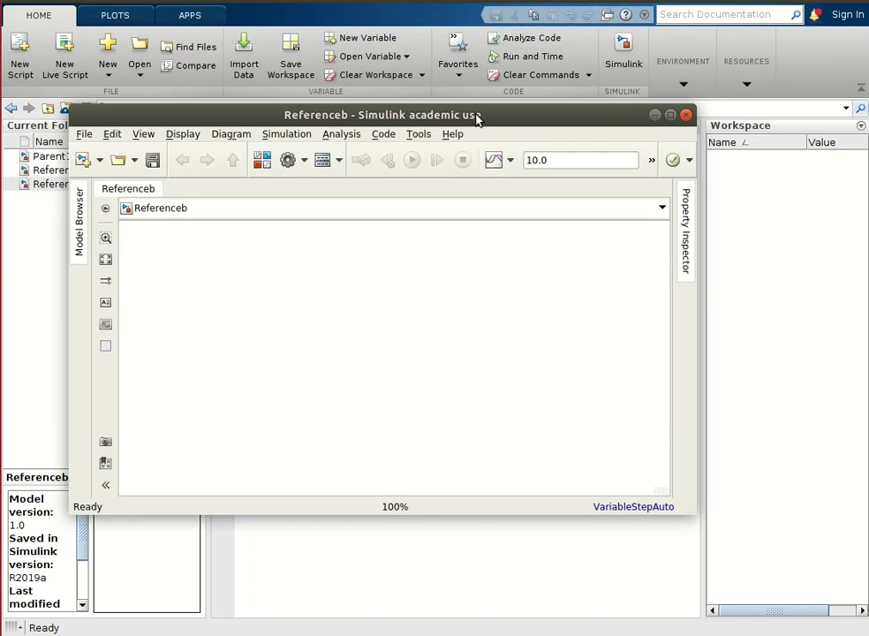
key(ctrl+v)
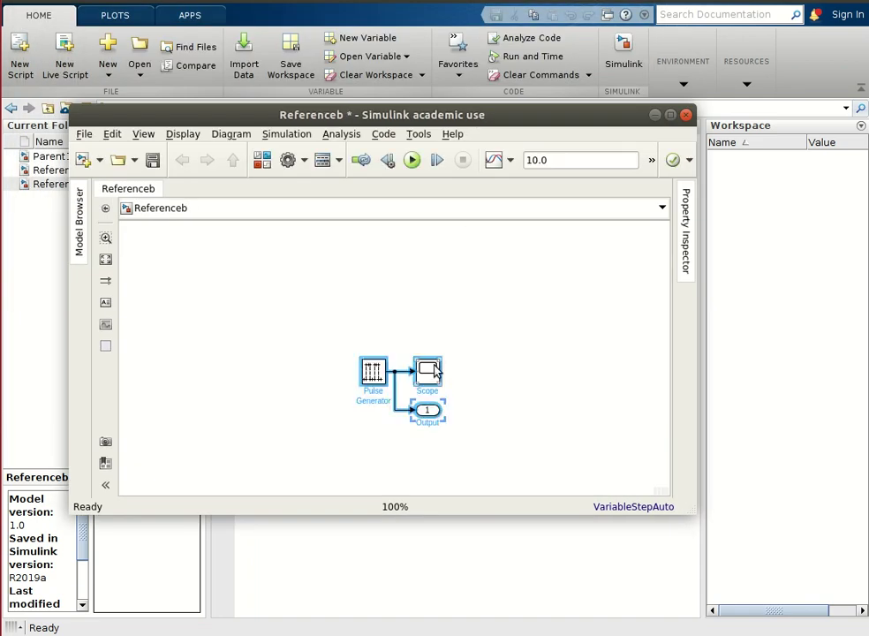
click(433, 369)
drag(432, 370, 335, 296)
click(643, 285)
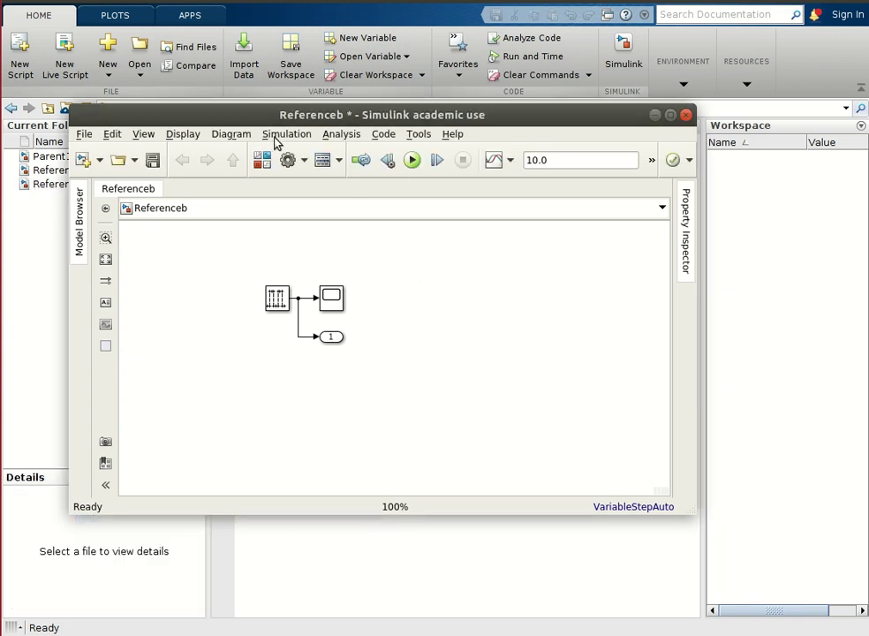
Open Referenceb's configuration parameters and choose a Fixed-step solver type with the discrete (no continuous states) solver.
click(289, 158)
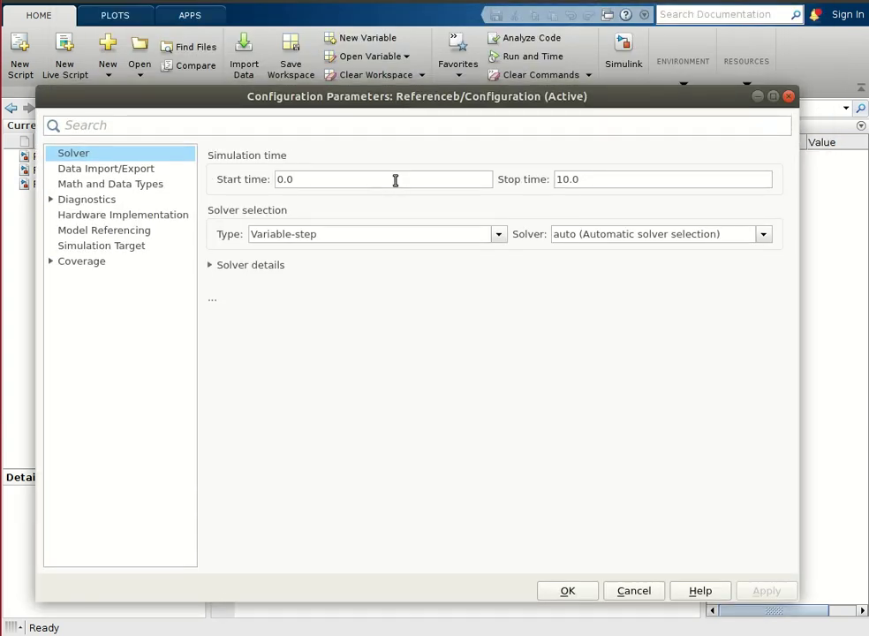
click(350, 236)
click(349, 264)
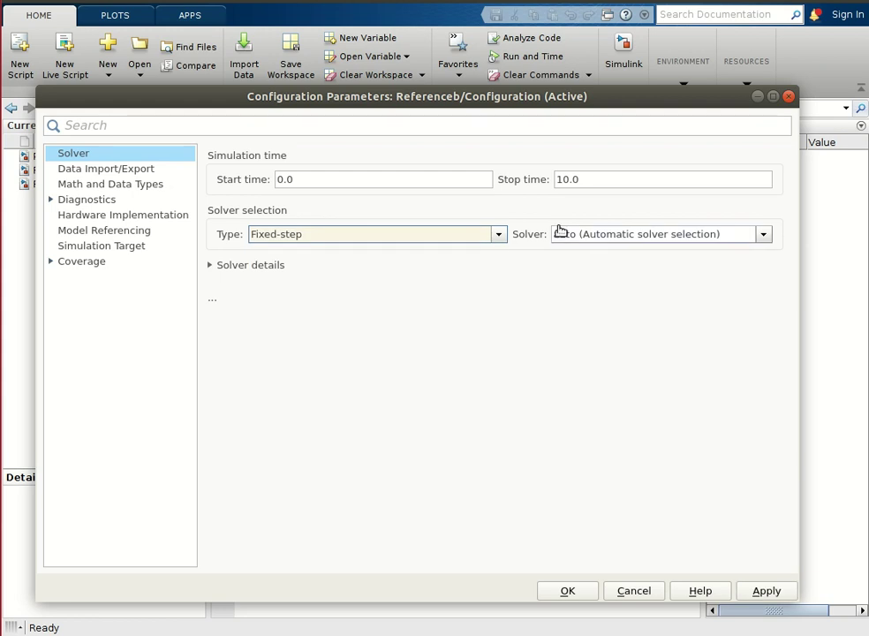
click(574, 234)
click(592, 265)
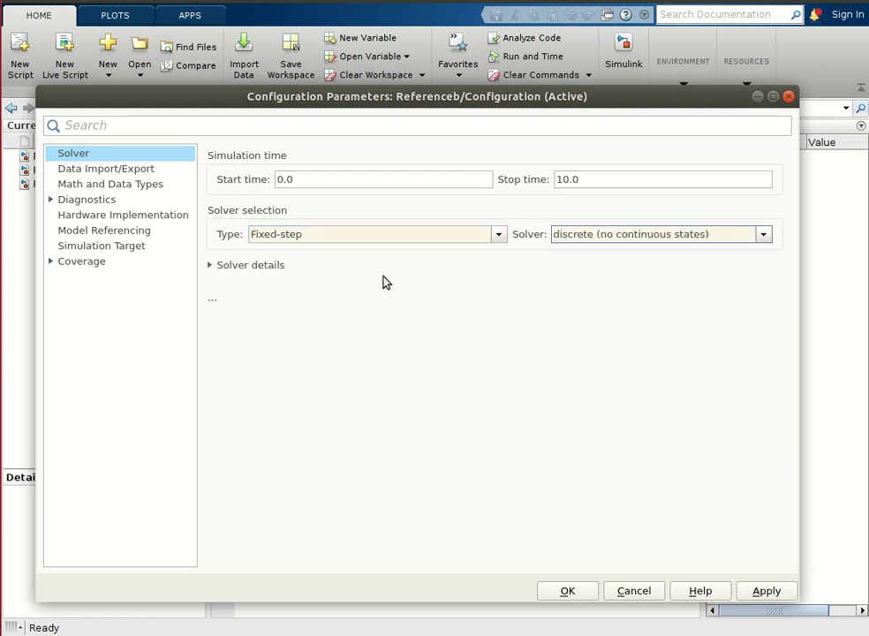
Set Referenceb's fixed-step size to 1e-3 in the solver details, apply it, and save and close the model.
click(235, 265)
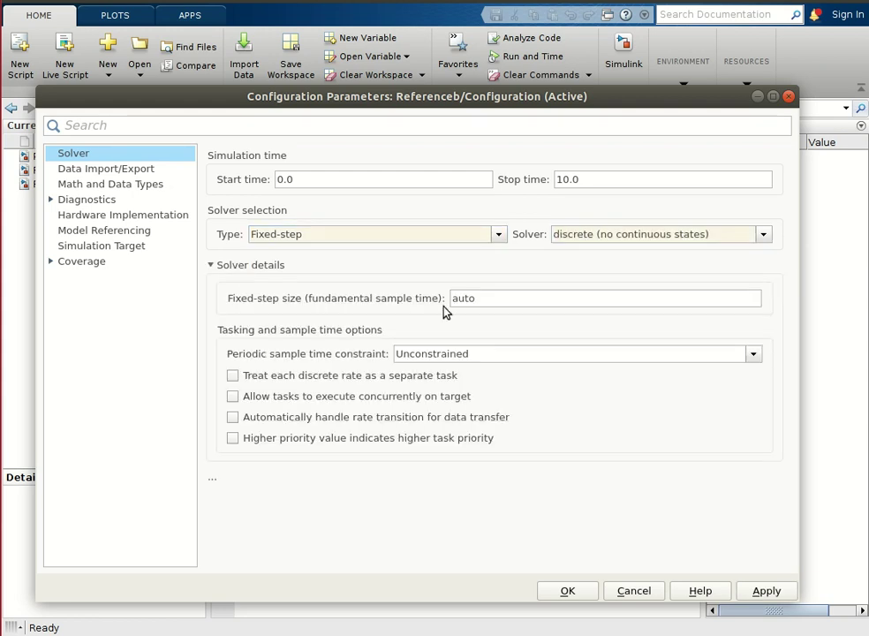
double_click(527, 301)
text(1)
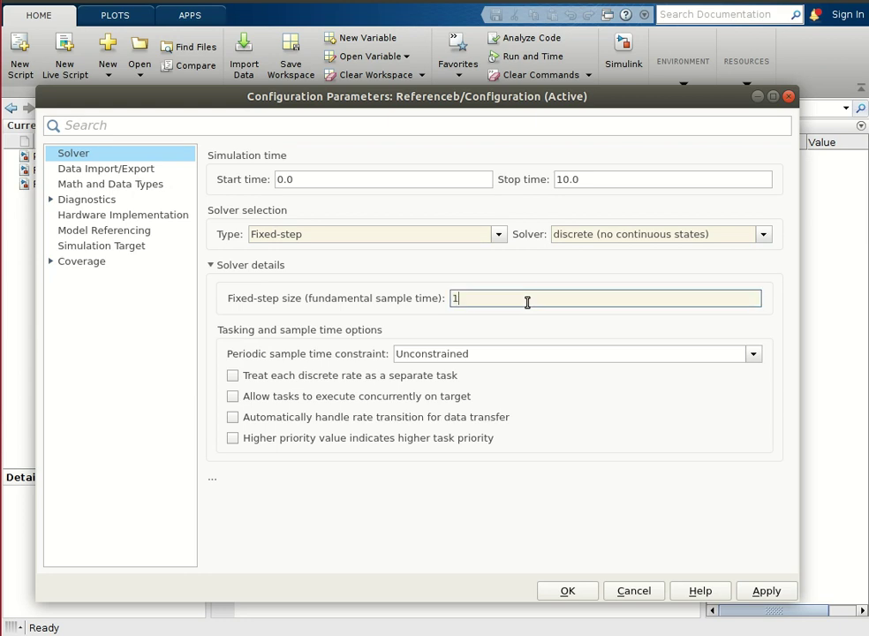
text(e-3)
click(763, 597)
click(571, 593)
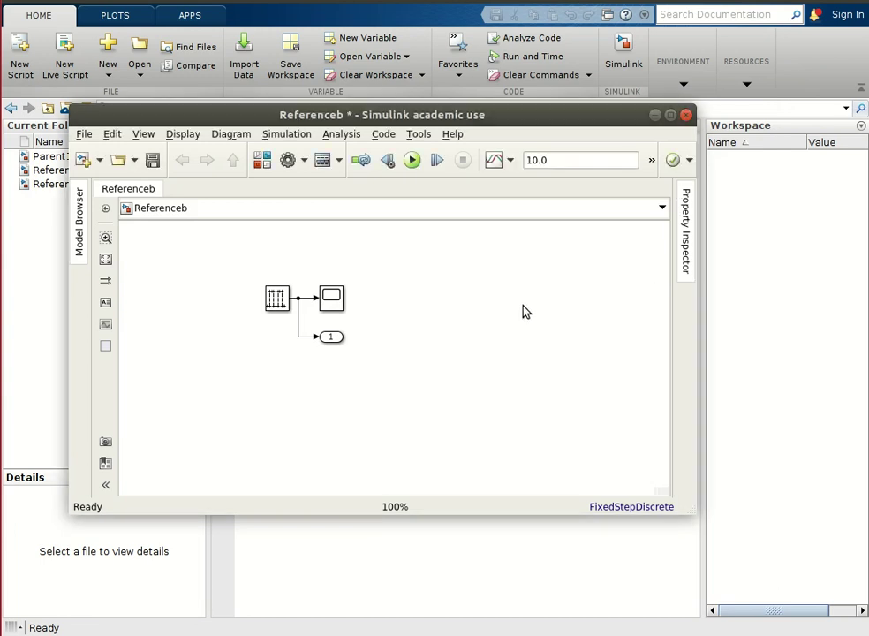
key(ctrl+s)
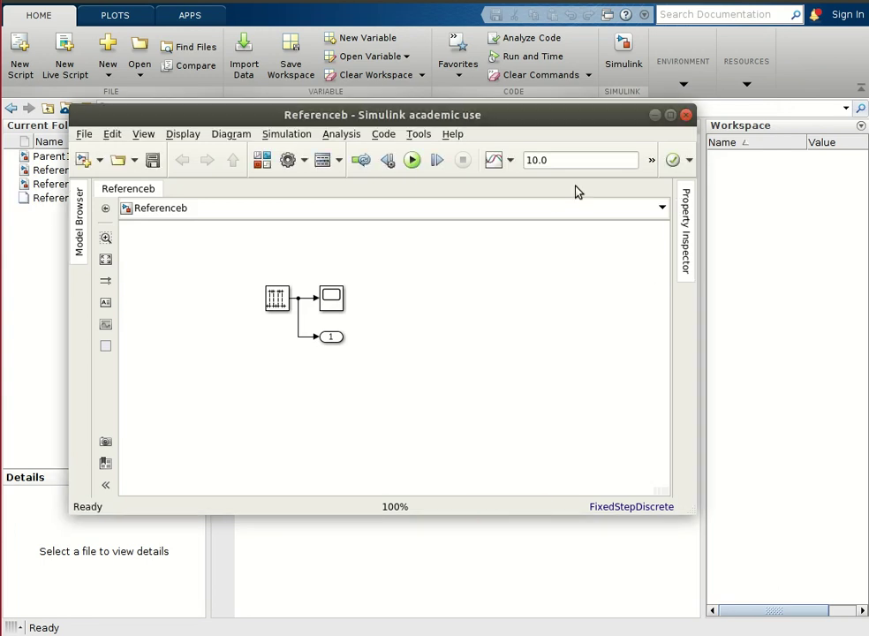
click(688, 114)
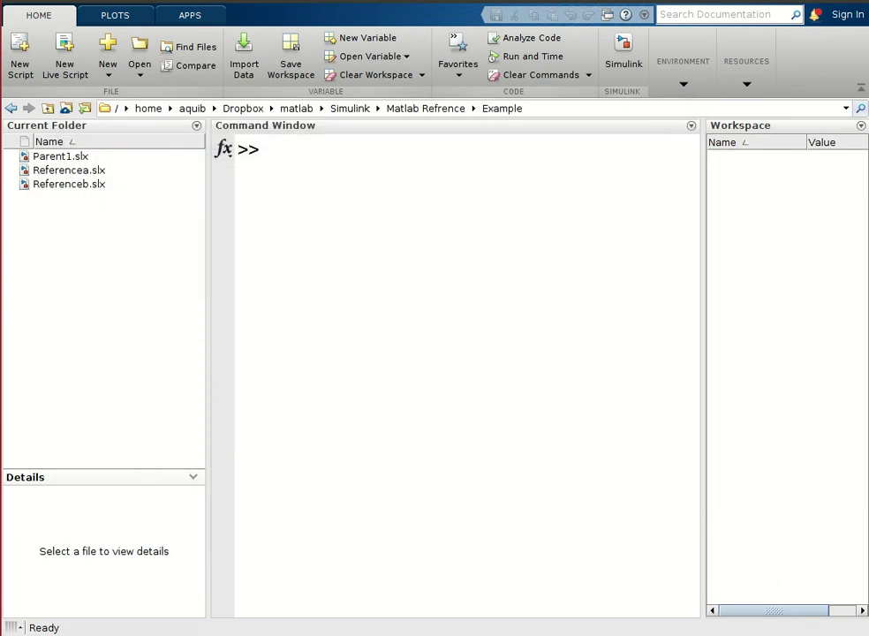
Open the Parent1 model and place two Model reference blocks from Simulink/Ports & Subsystems side by side on its canvas.
double_click(49, 159)
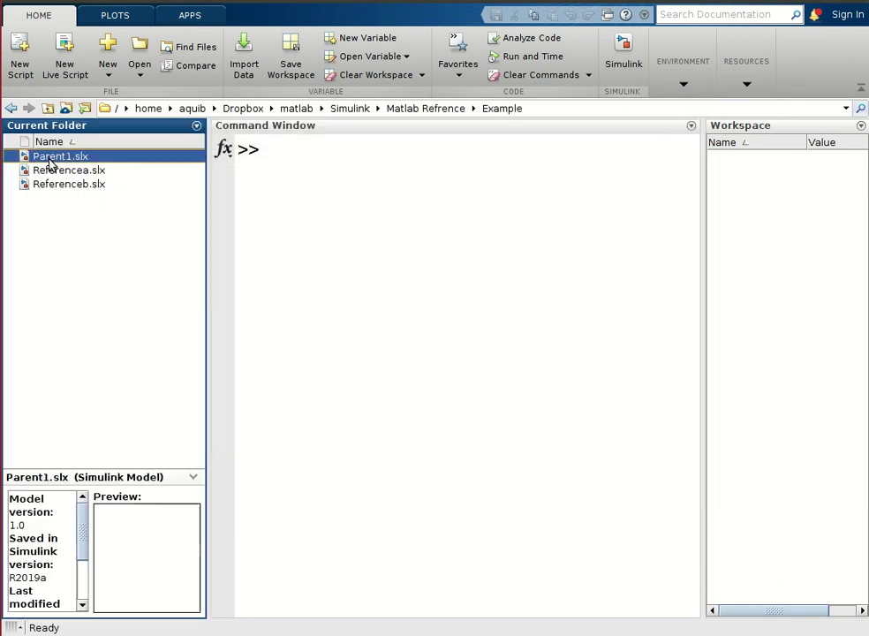
double_click(253, 232)
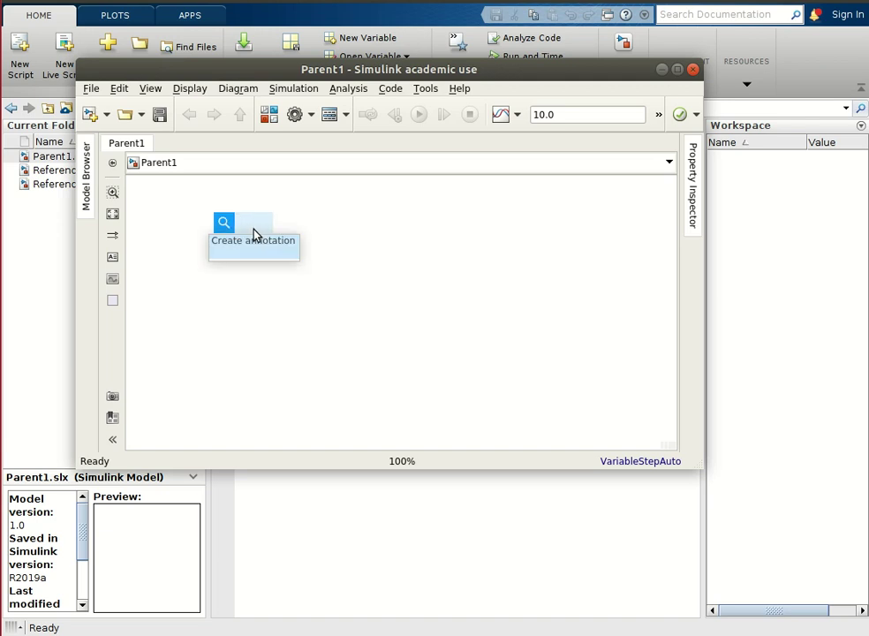
text(mo)
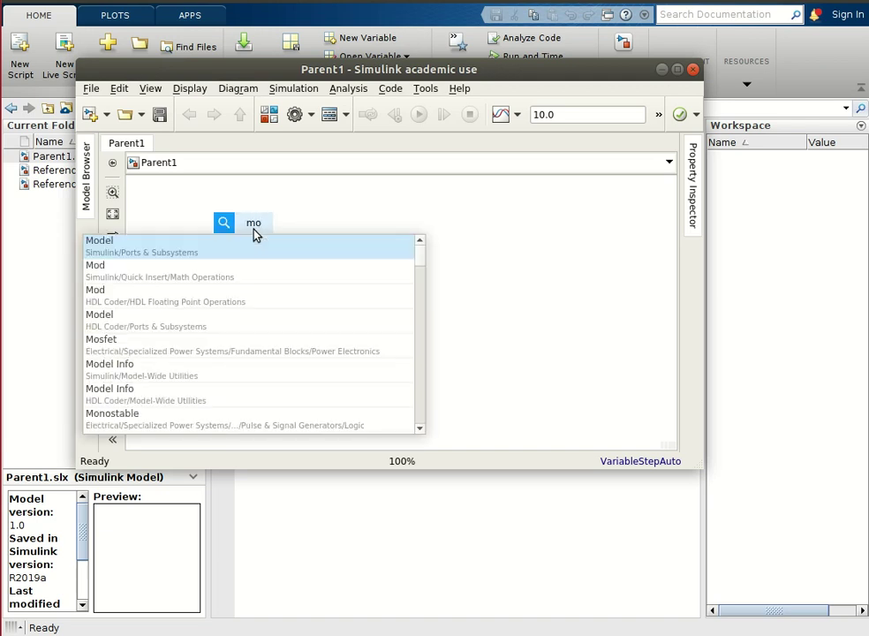
text(delre)
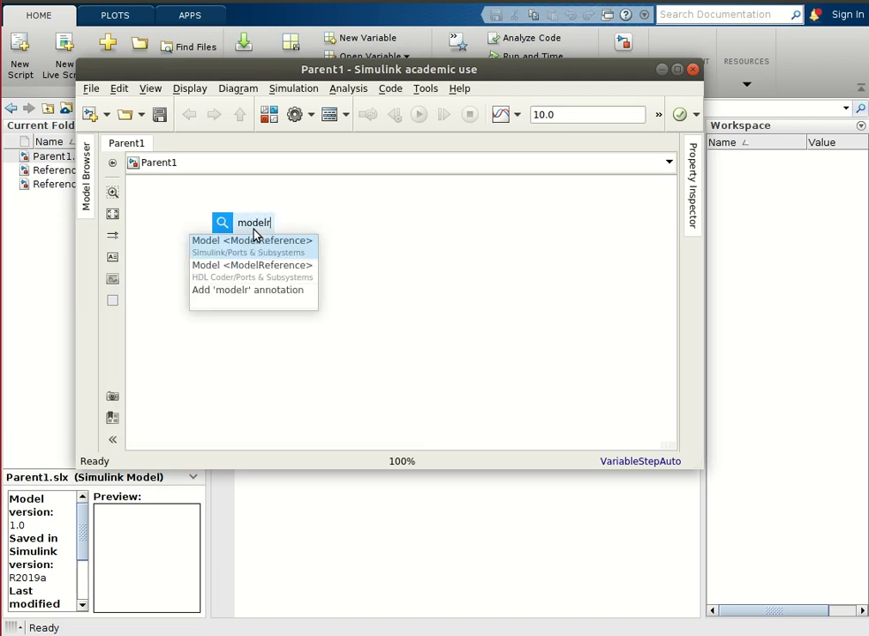
click(262, 254)
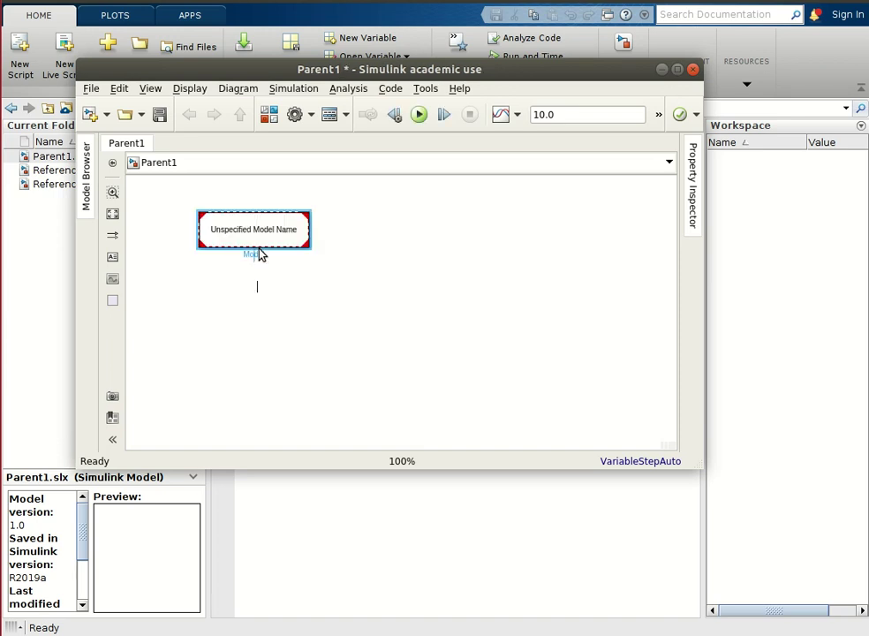
drag(274, 245, 532, 273)
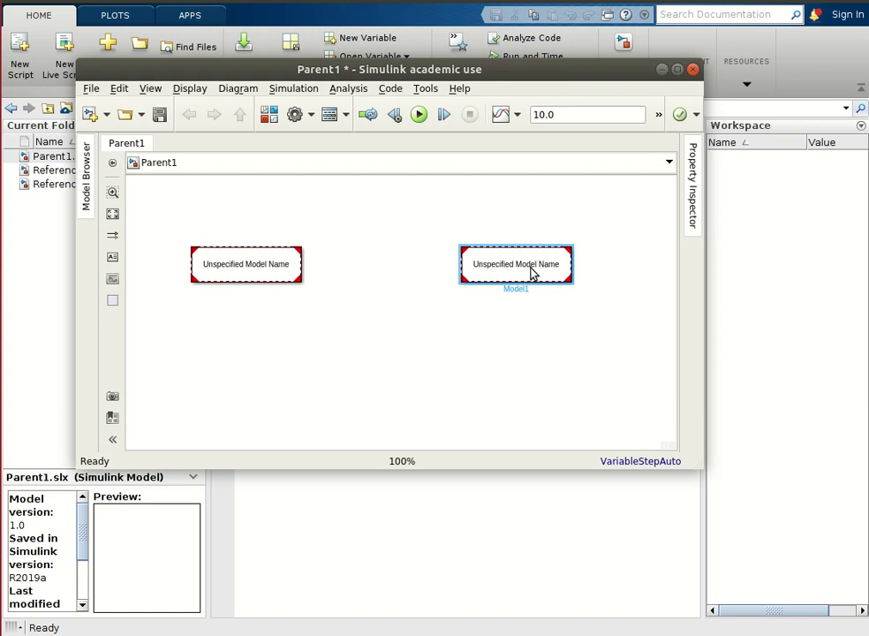
click(265, 266)
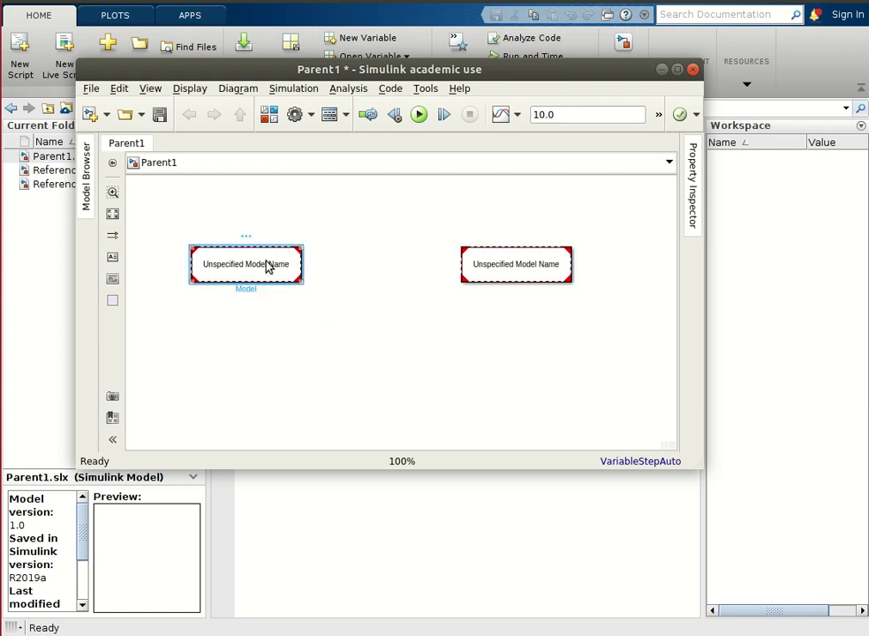
Set the first Model block to reference the Referencea model and confirm its block parameters.
double_click(266, 267)
triple_click(447, 258)
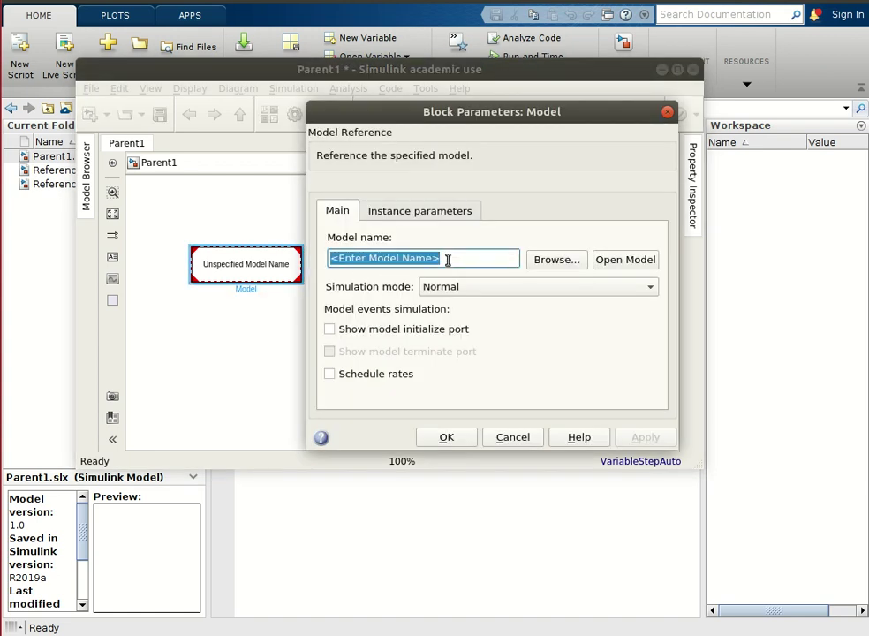
text(Refe)
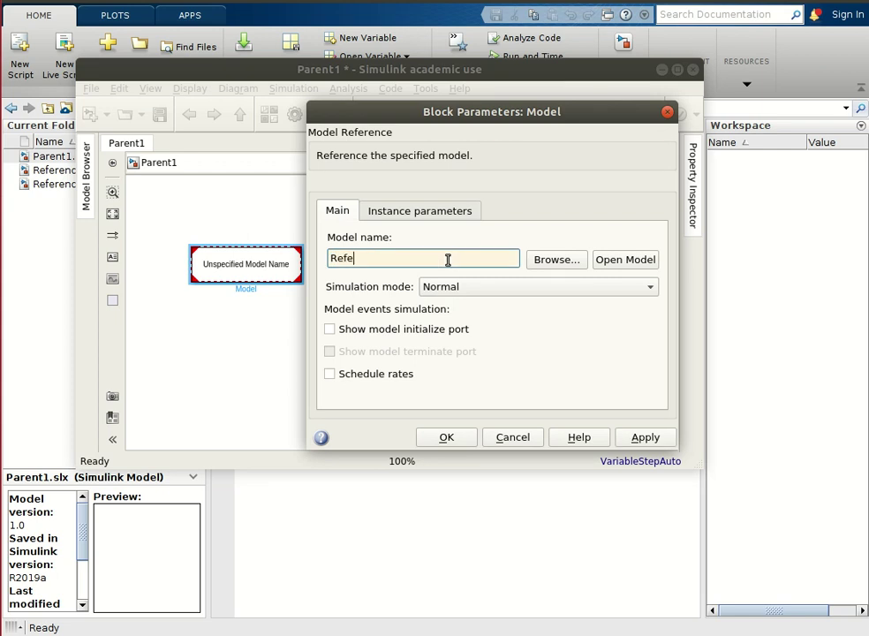
text(rencea)
click(639, 437)
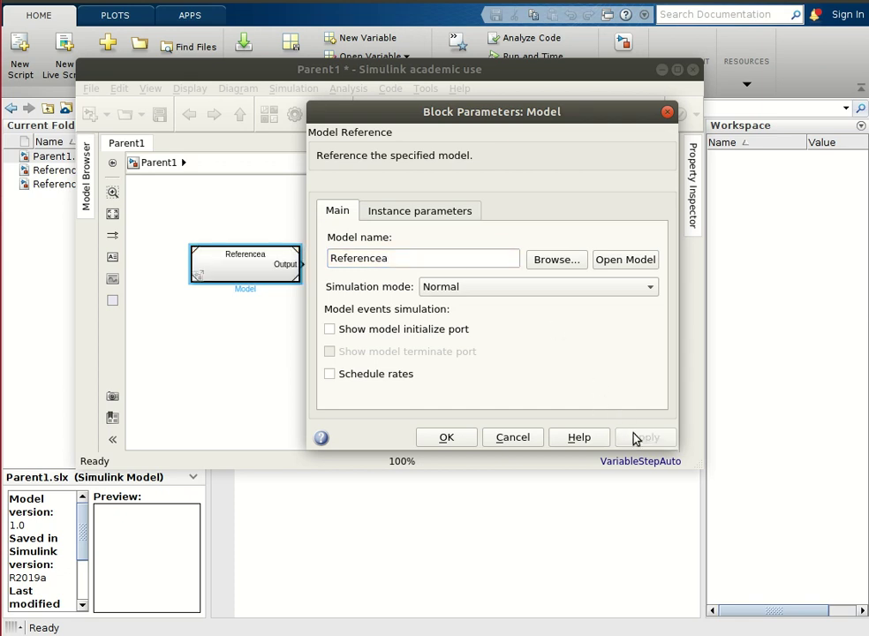
click(447, 437)
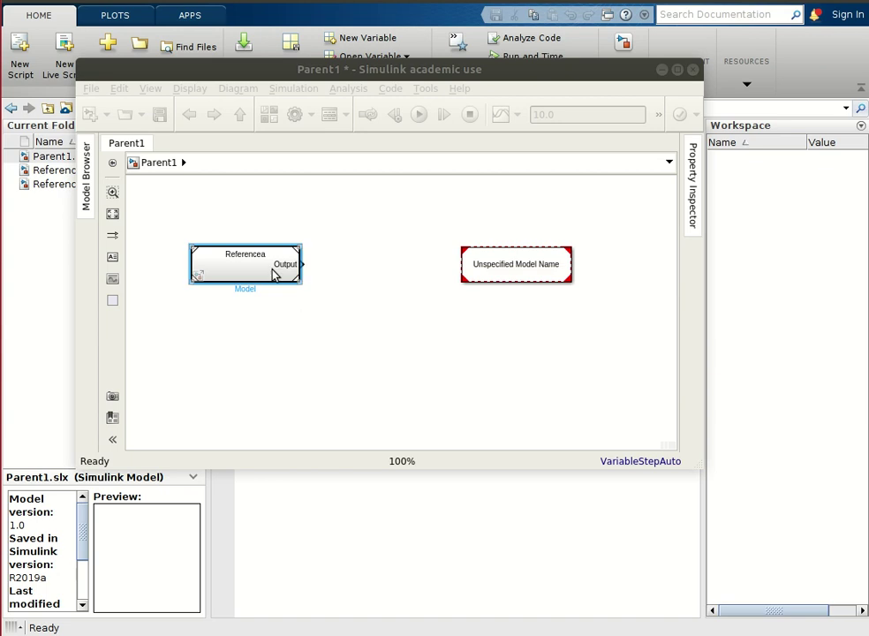
Set the second Model block to reference the Referenceb model and confirm its block parameters.
drag(420, 81, 556, 112)
click(634, 306)
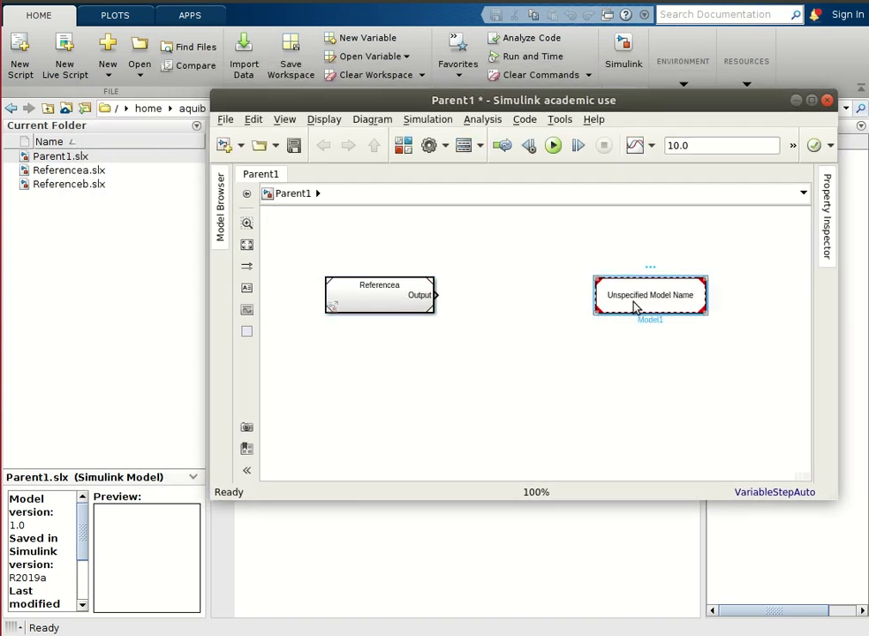
double_click(633, 305)
triple_click(791, 291)
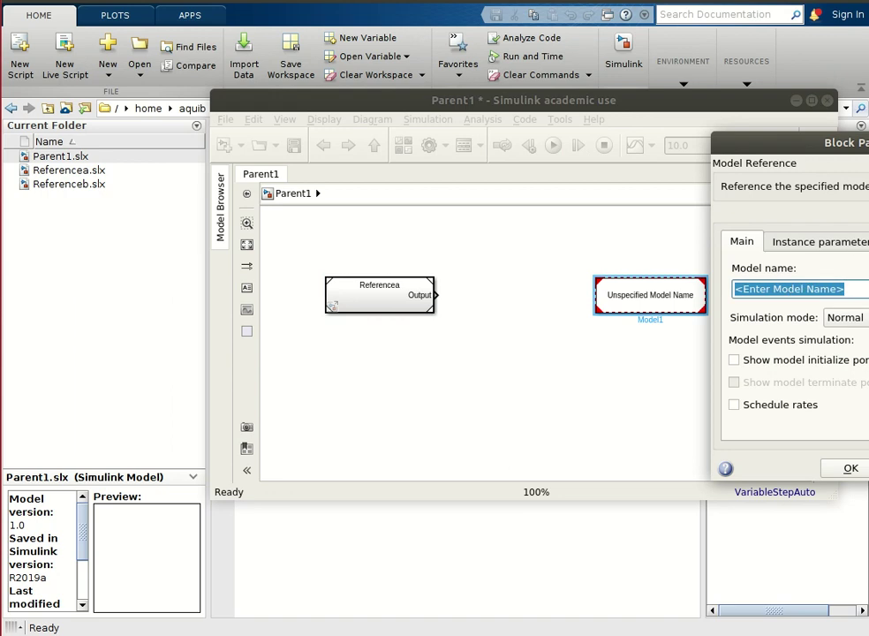
drag(847, 143, 582, 199)
text(R)
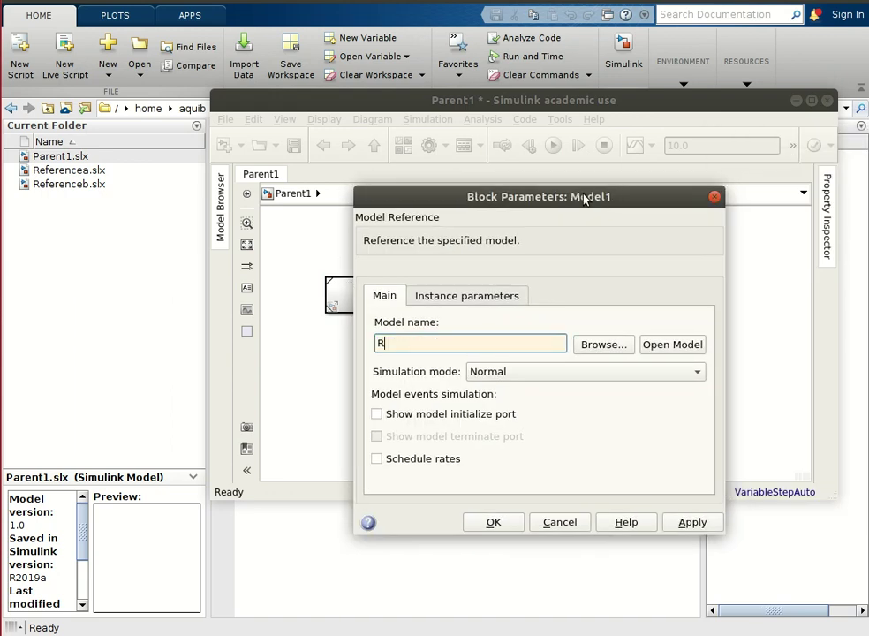
text(eferenceb)
click(700, 527)
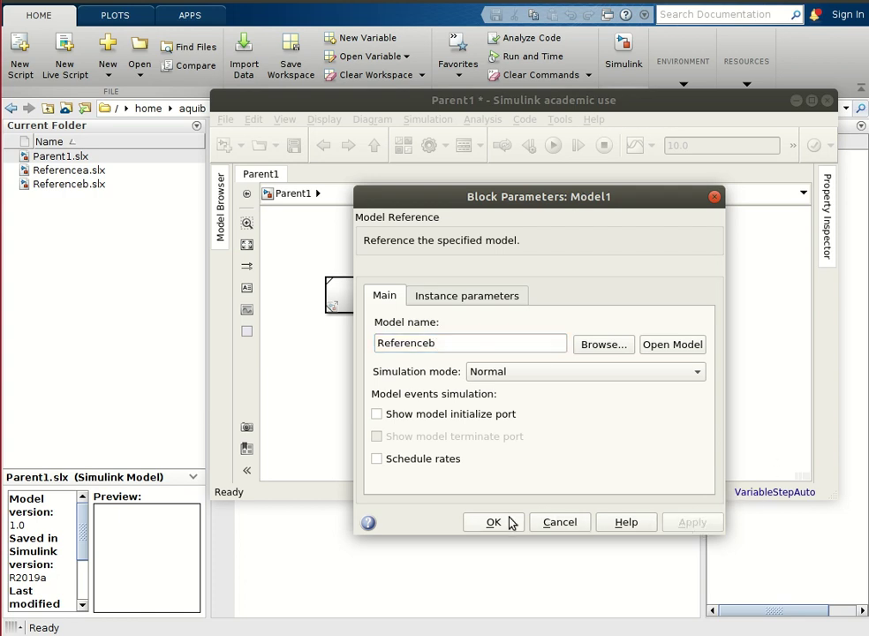
click(510, 522)
Look inside the Referencea and Referenceb model blocks in turn, returning to the Parent1 level after each.
double_click(411, 291)
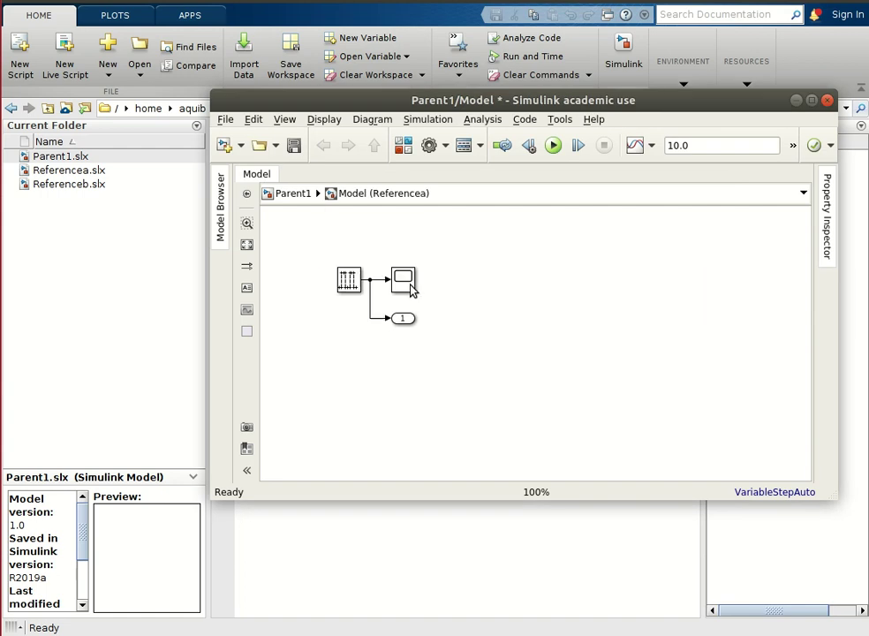
click(297, 200)
double_click(665, 303)
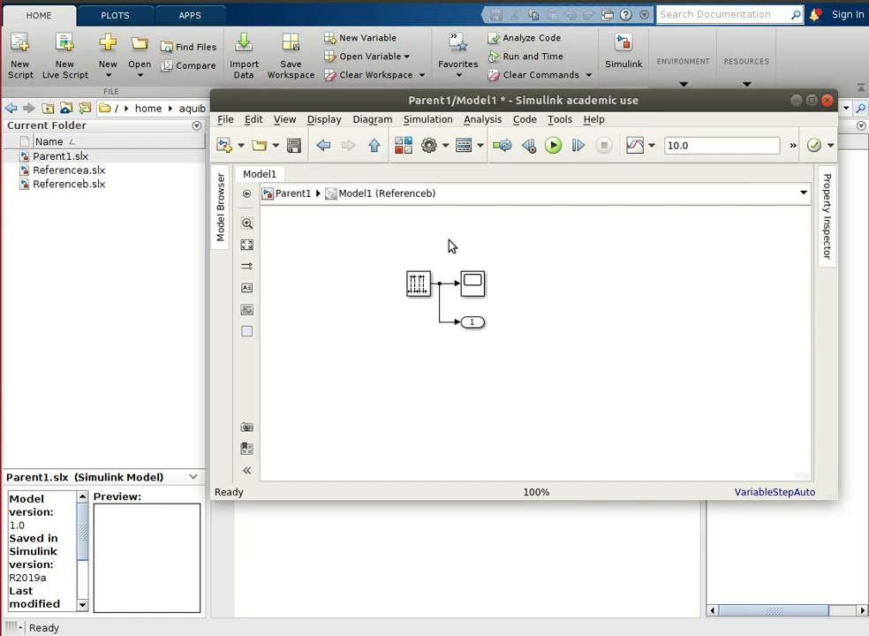
click(298, 199)
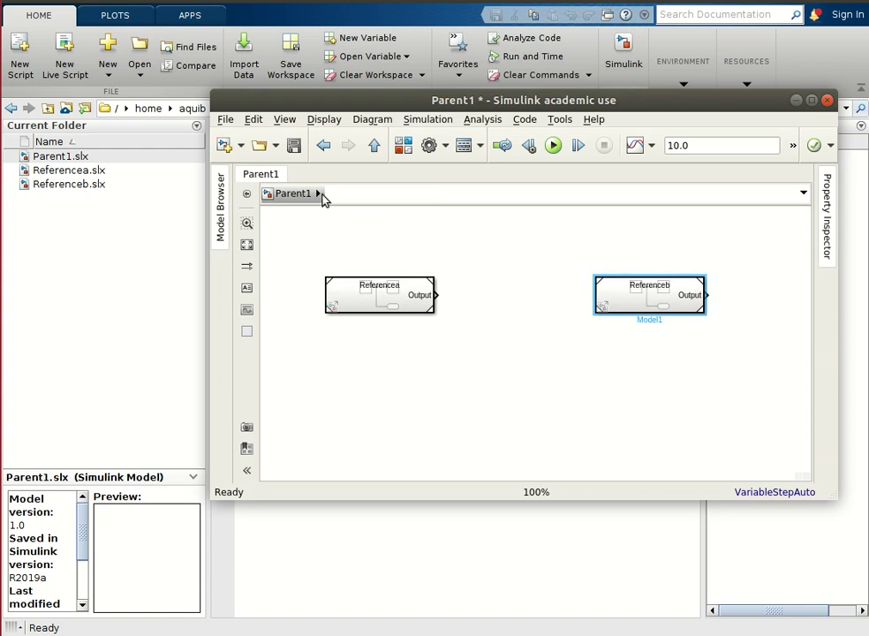
Add two Simulink/Sinks Scope blocks, connect one to the output of each referenced model, and save Parent1.
double_click(508, 385)
text(sc)
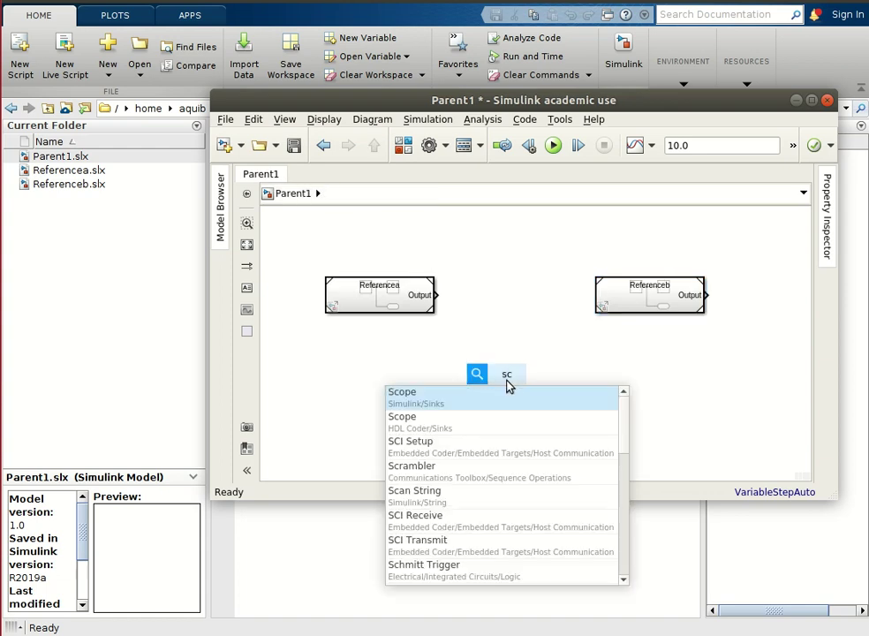
text(o)
click(504, 402)
drag(516, 383, 731, 296)
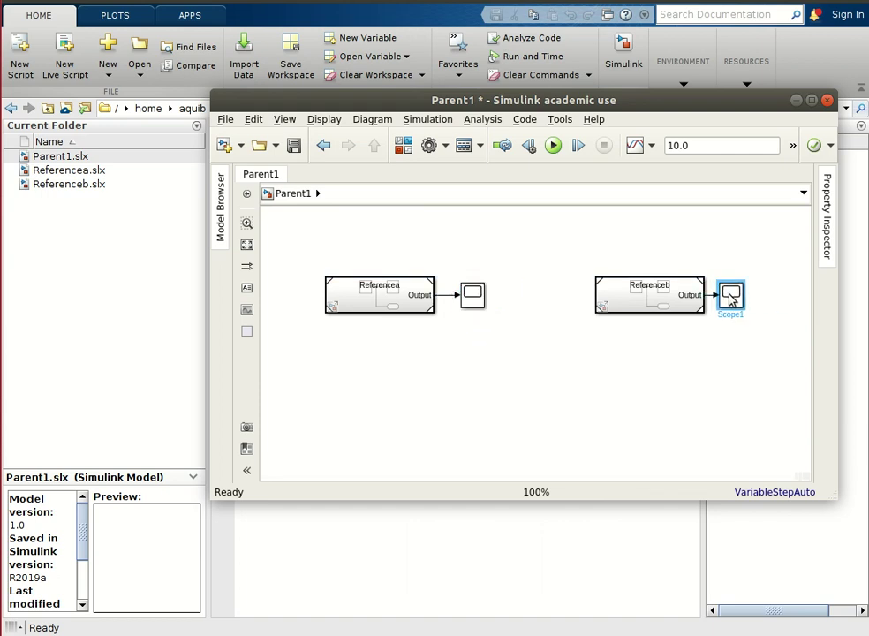
click(758, 241)
key(ctrl+s)
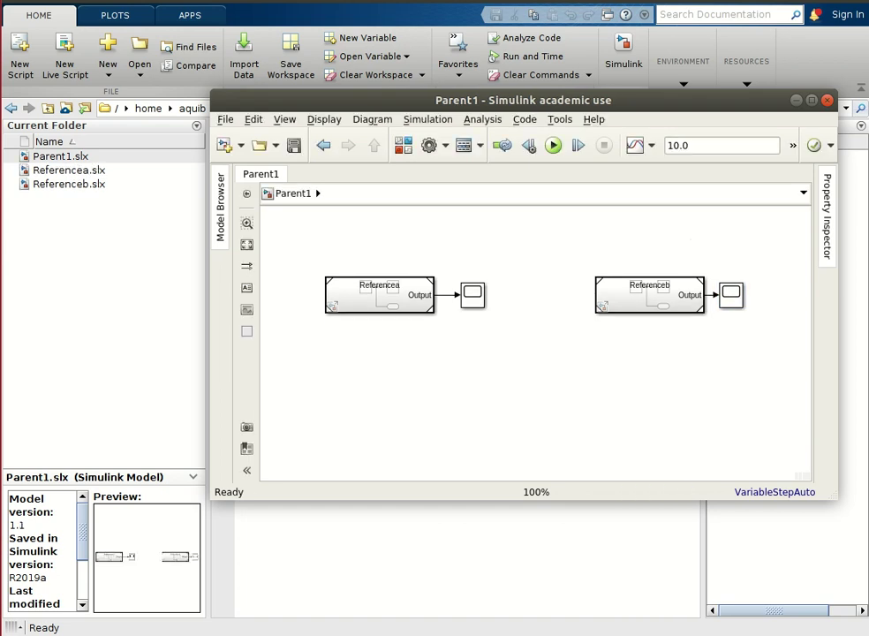
Open Parent1's configuration parameters and choose a Fixed-step solver type with the discrete (no continuous states) solver.
click(434, 149)
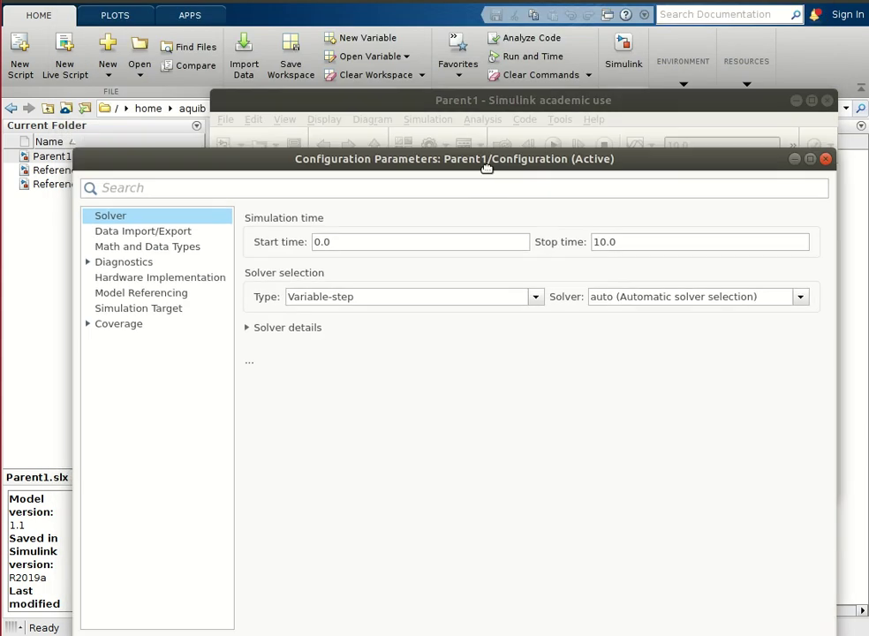
drag(486, 169, 504, 156)
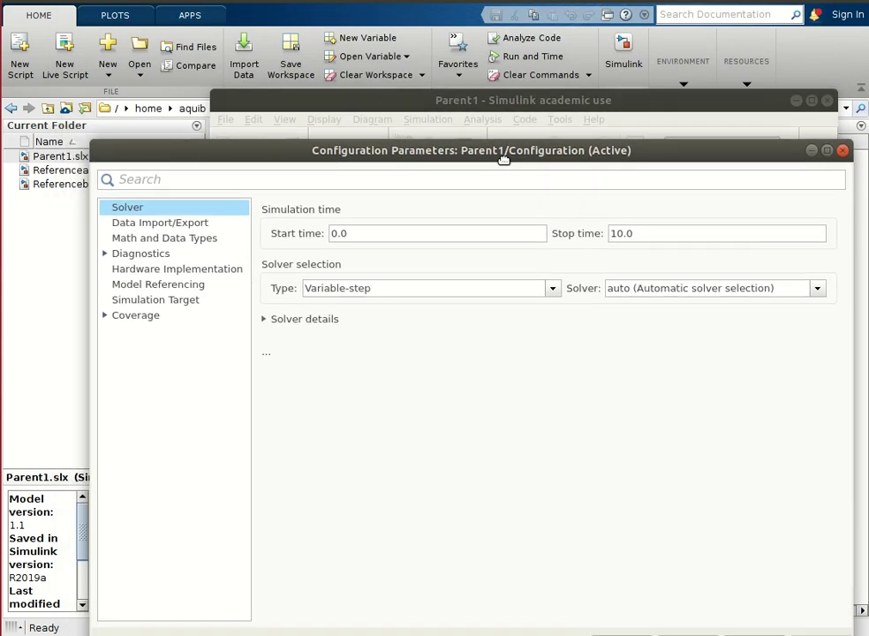
click(449, 296)
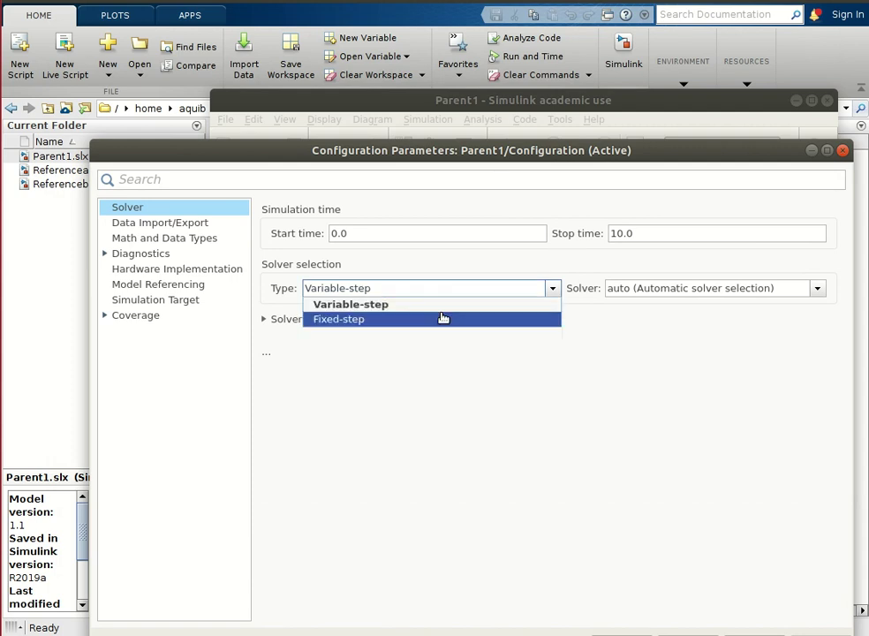
click(442, 318)
click(618, 287)
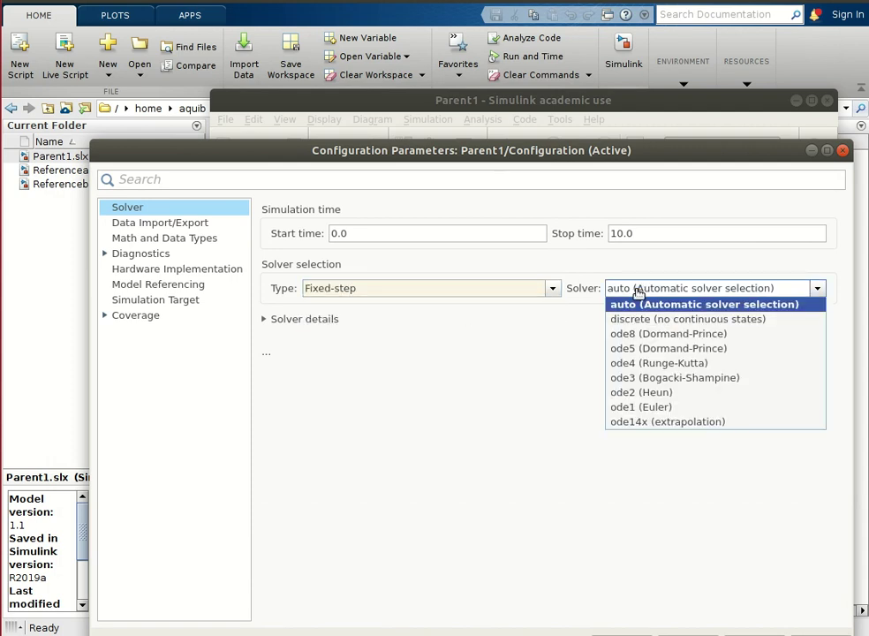
click(637, 321)
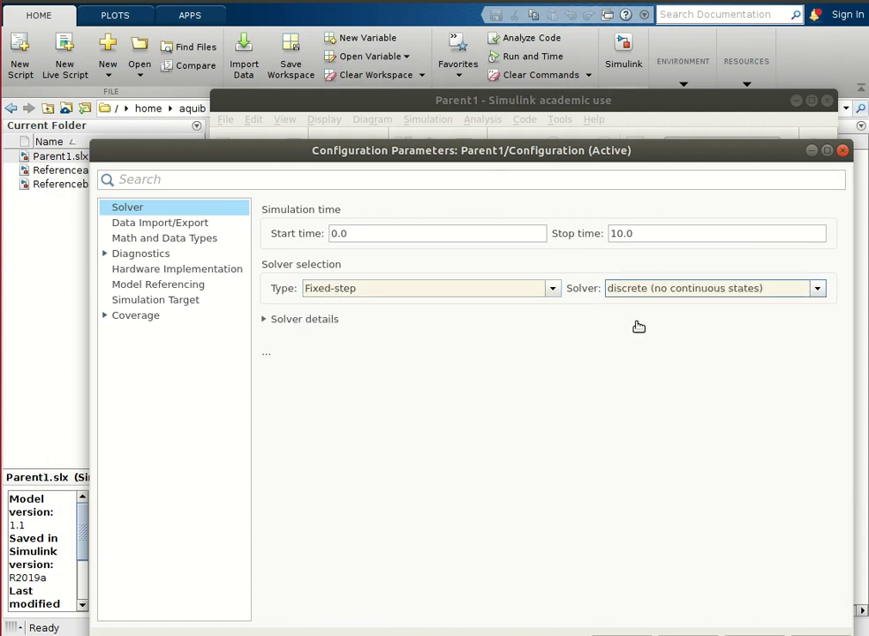
Set Parent1's fixed-step size to 1e-4 in the solver details, apply it, close the configuration parameters, and update and save the model.
click(312, 322)
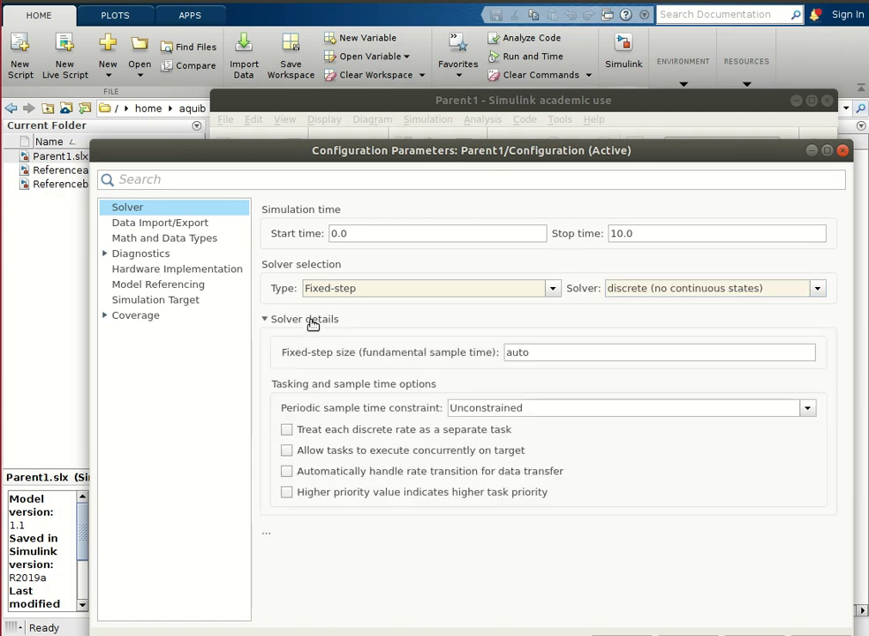
double_click(570, 353)
text(1)
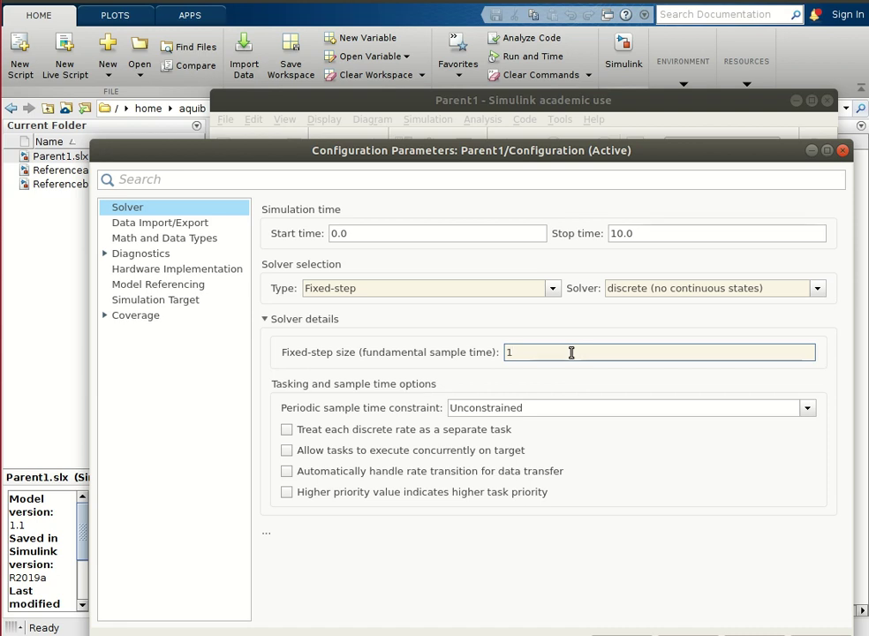
text(e-4)
drag(634, 163, 601, 122)
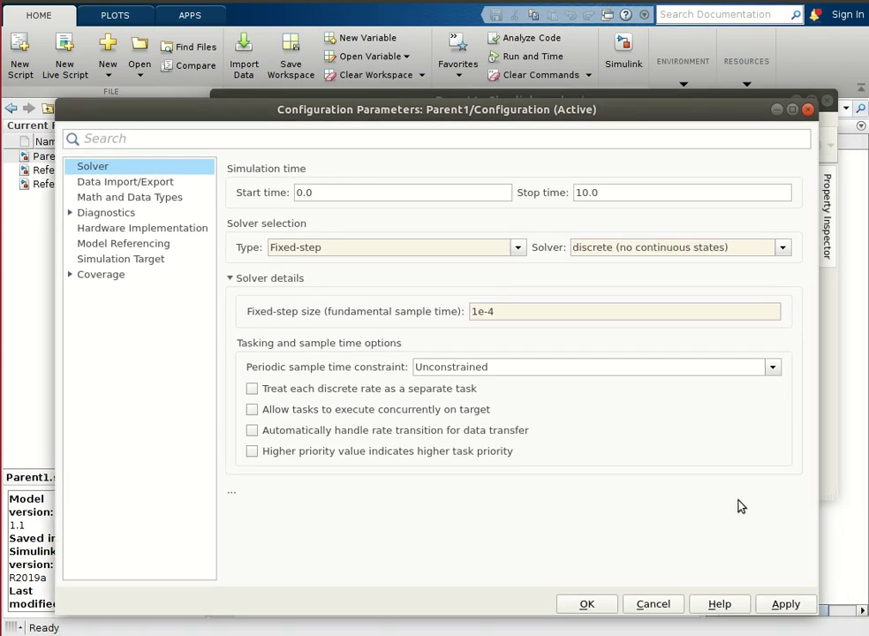
click(785, 613)
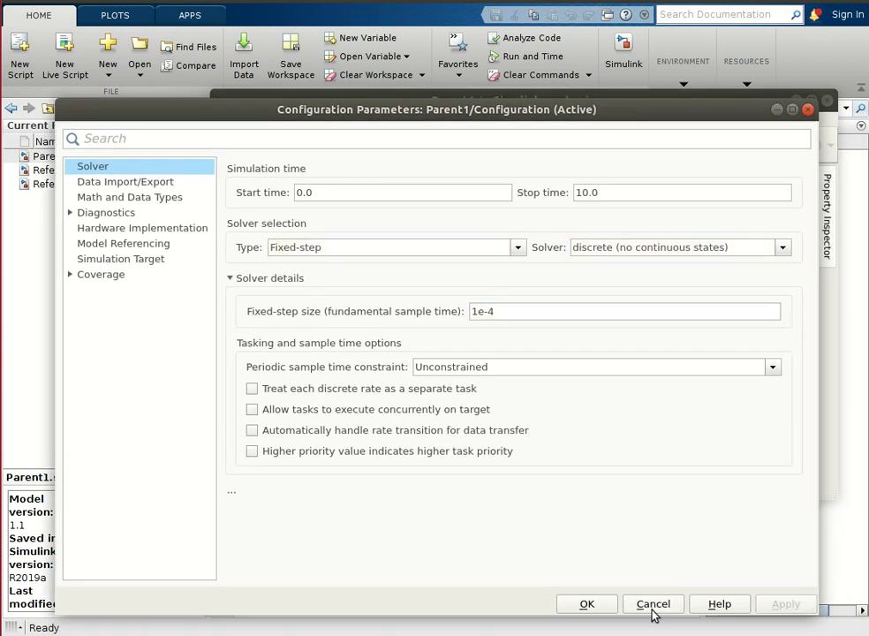
click(578, 609)
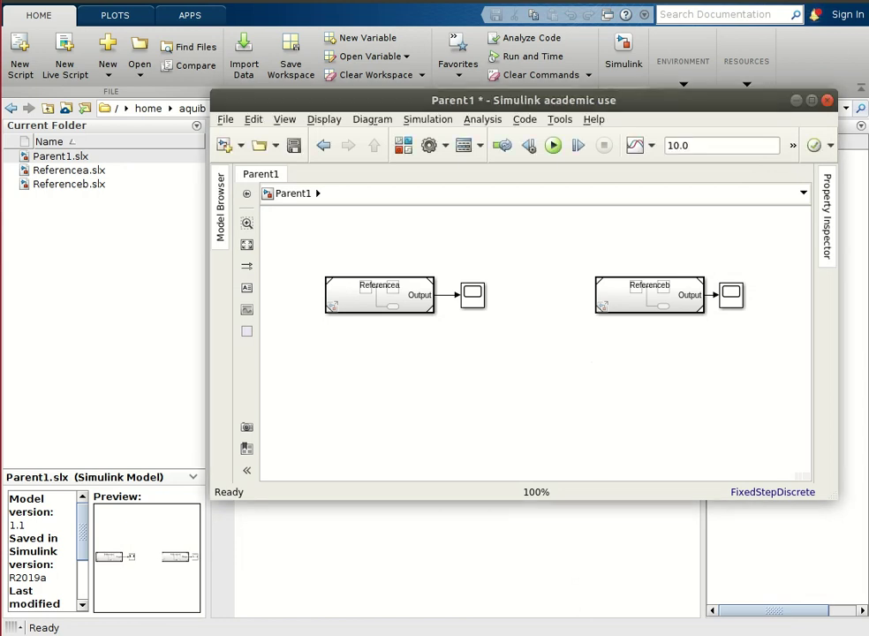
key(ctrl+d)
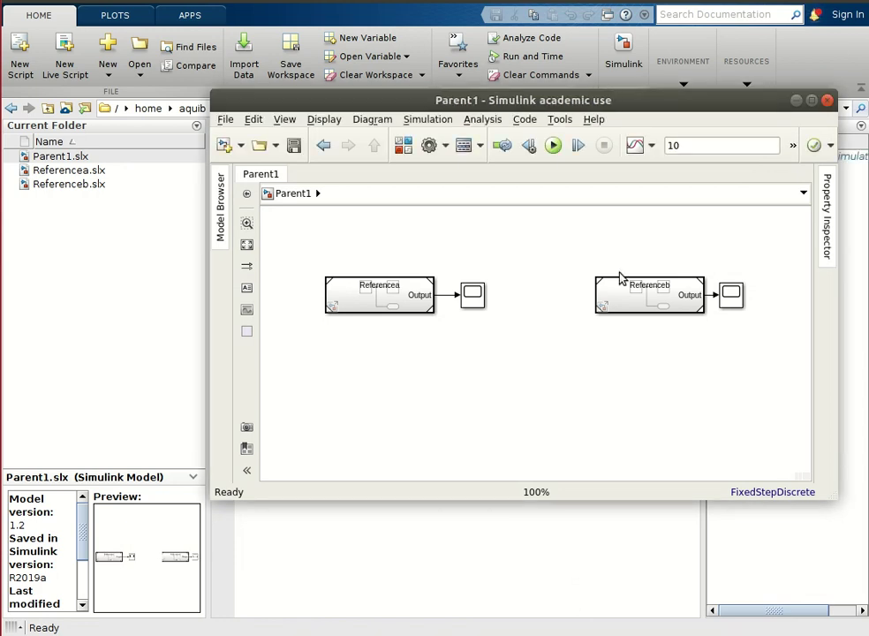
Set Parent1's simulation stop time to 0.1, save the model and run the simulation.
double_click(724, 145)
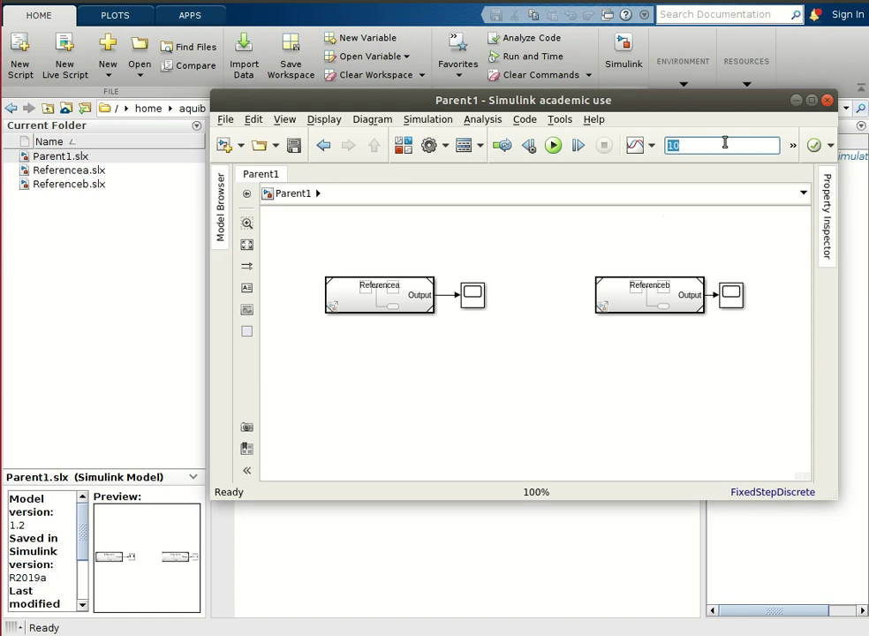
text(0.1)
click(571, 248)
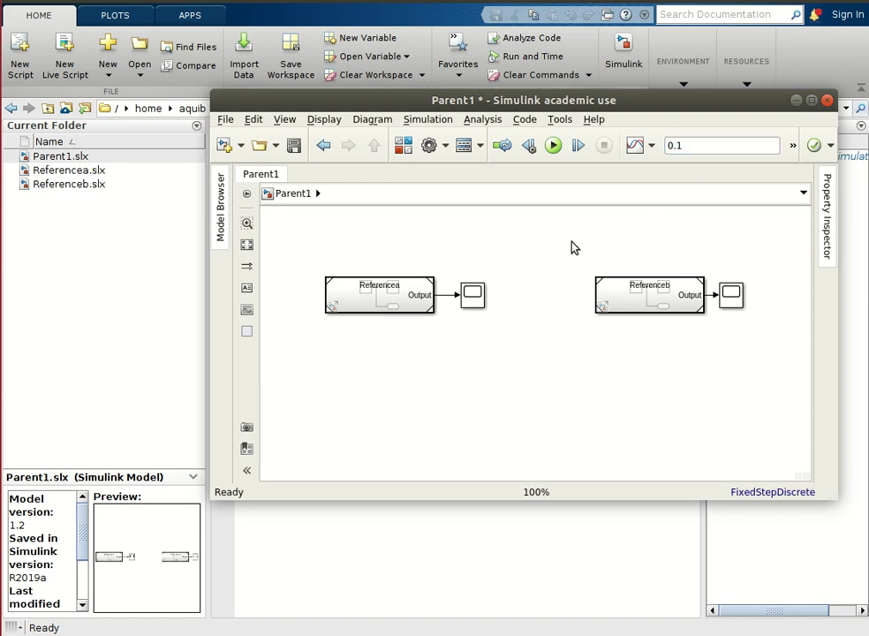
click(552, 146)
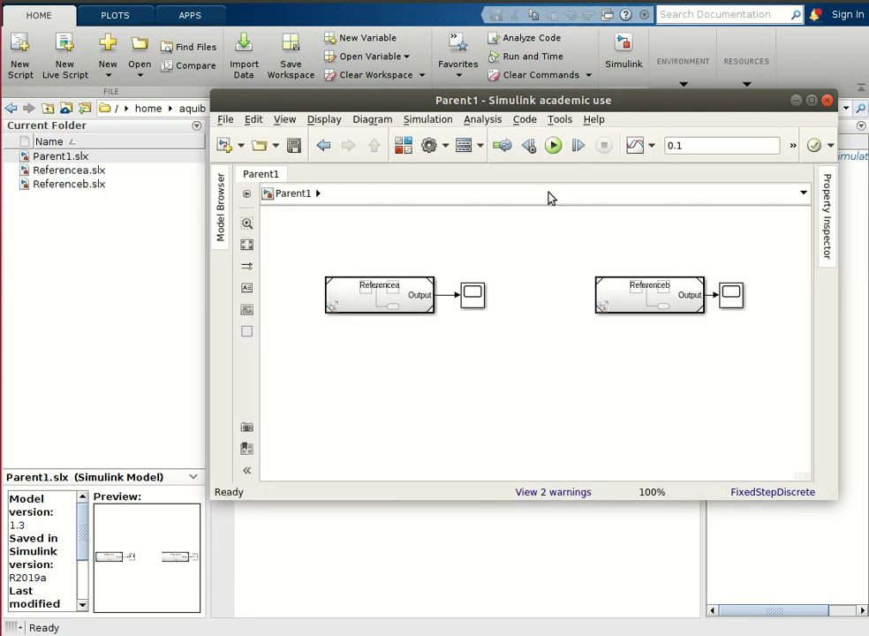
Examine the Referencea output waveform in its Scope, and close the Scope window.
double_click(473, 293)
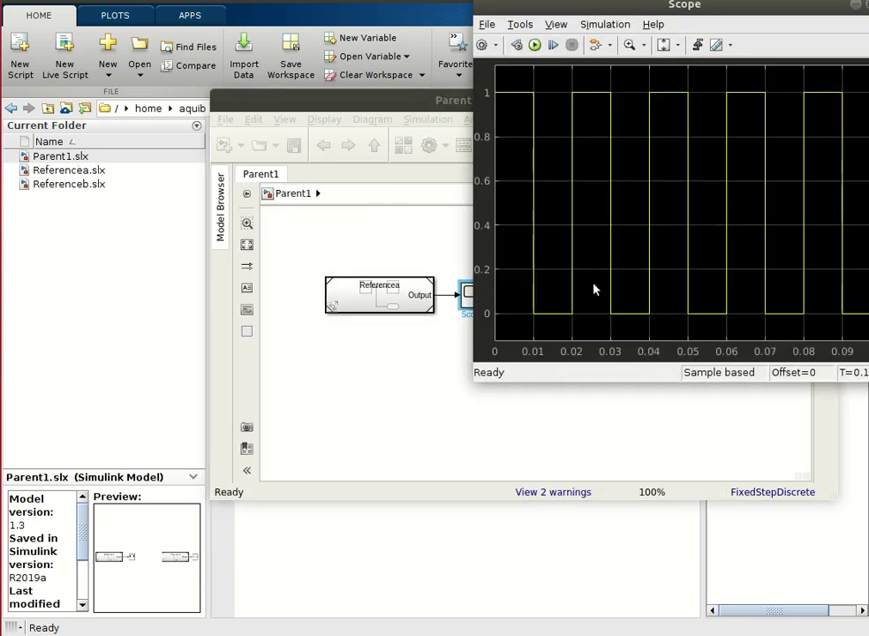
drag(688, 10, 559, 104)
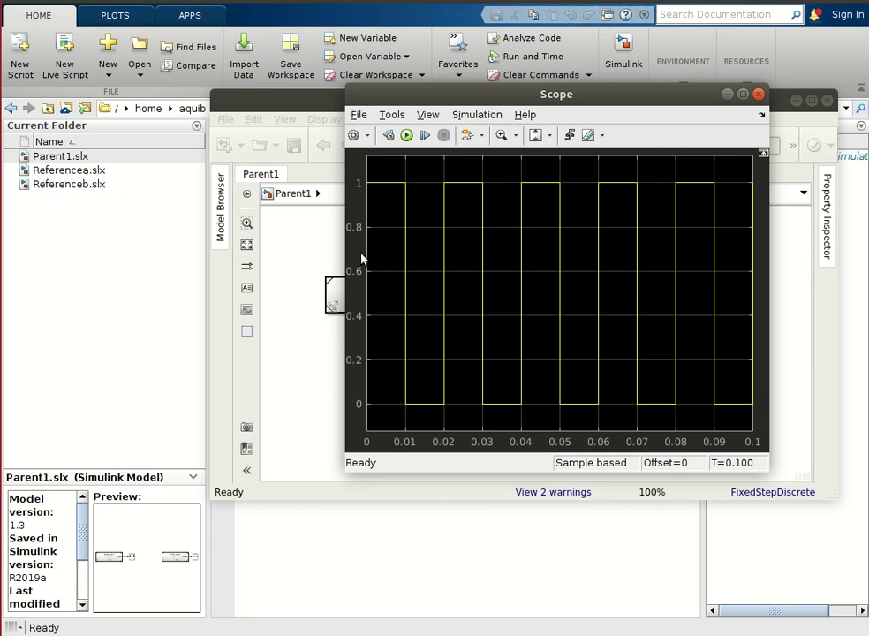
click(761, 95)
Open the Scope on the Referenceb output, zoom the time axis to about the first 0.007 seconds to examine the pulses, and close it.
click(738, 301)
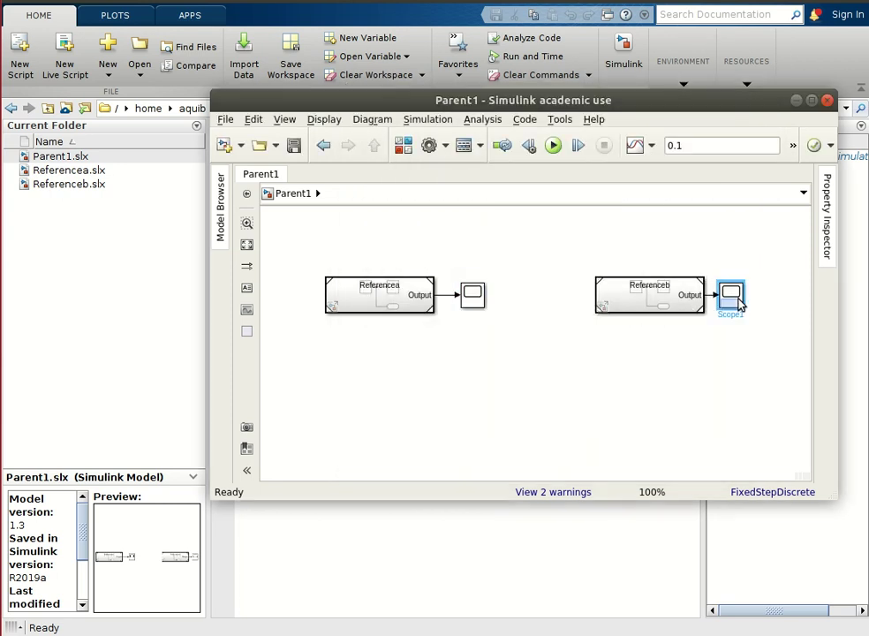
double_click(738, 302)
drag(750, 23, 484, 168)
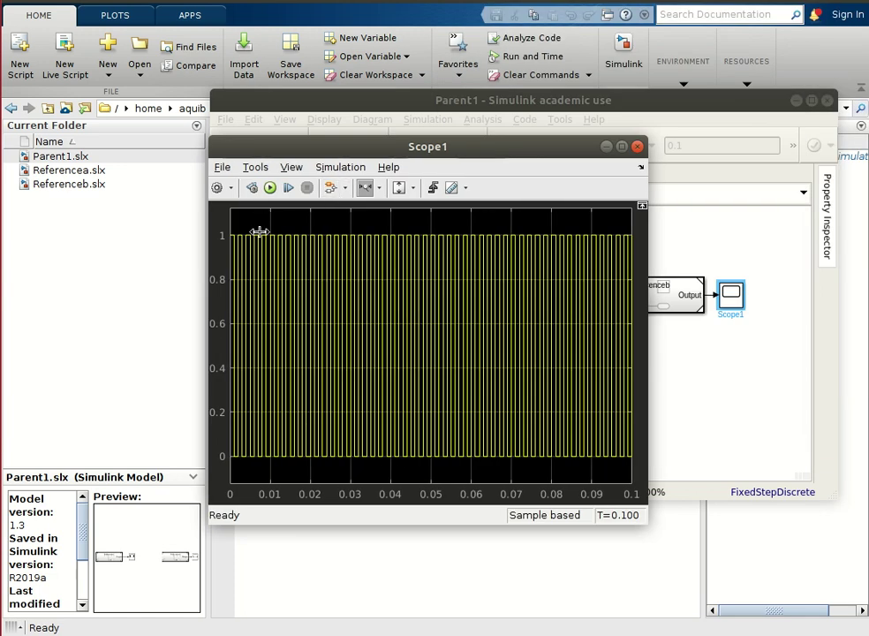
drag(234, 186, 259, 203)
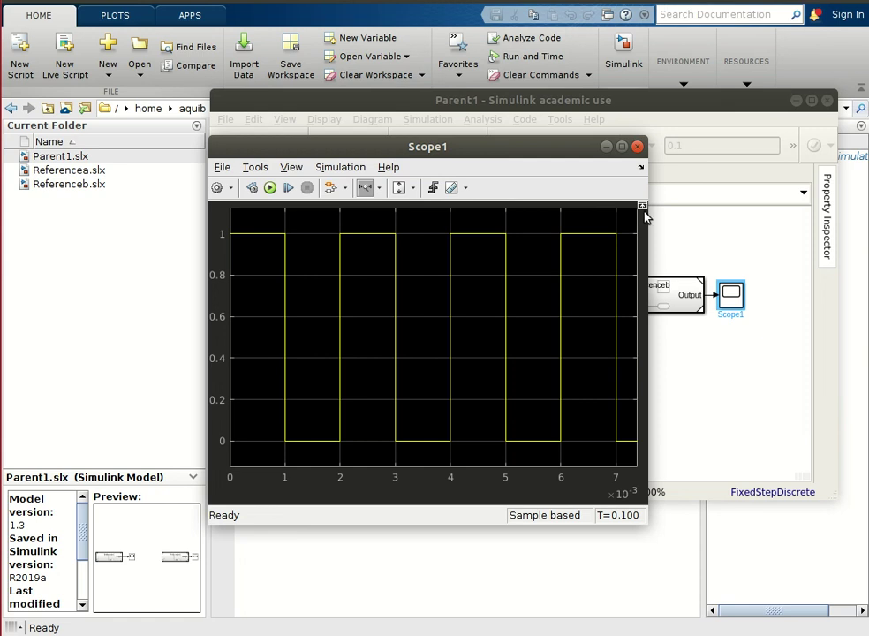
click(637, 146)
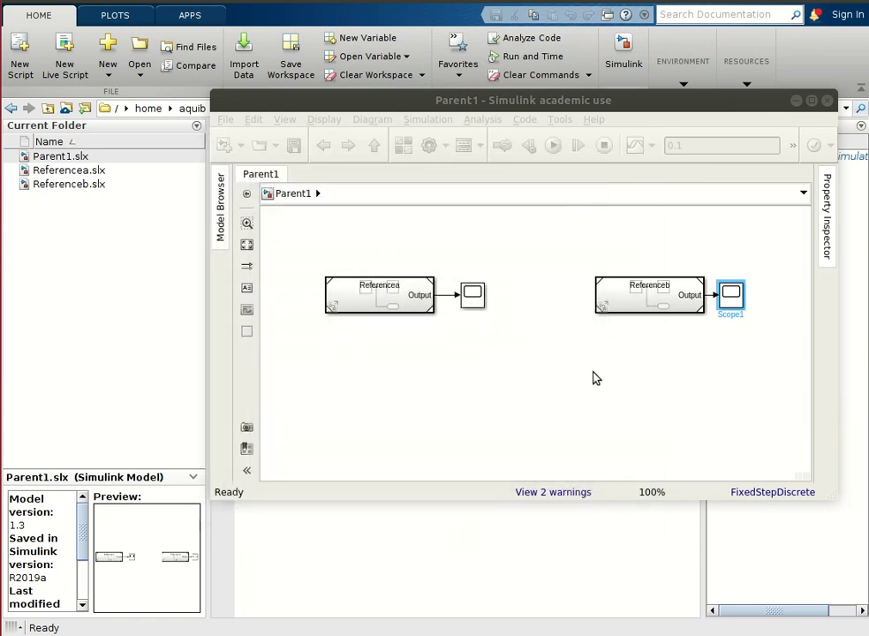